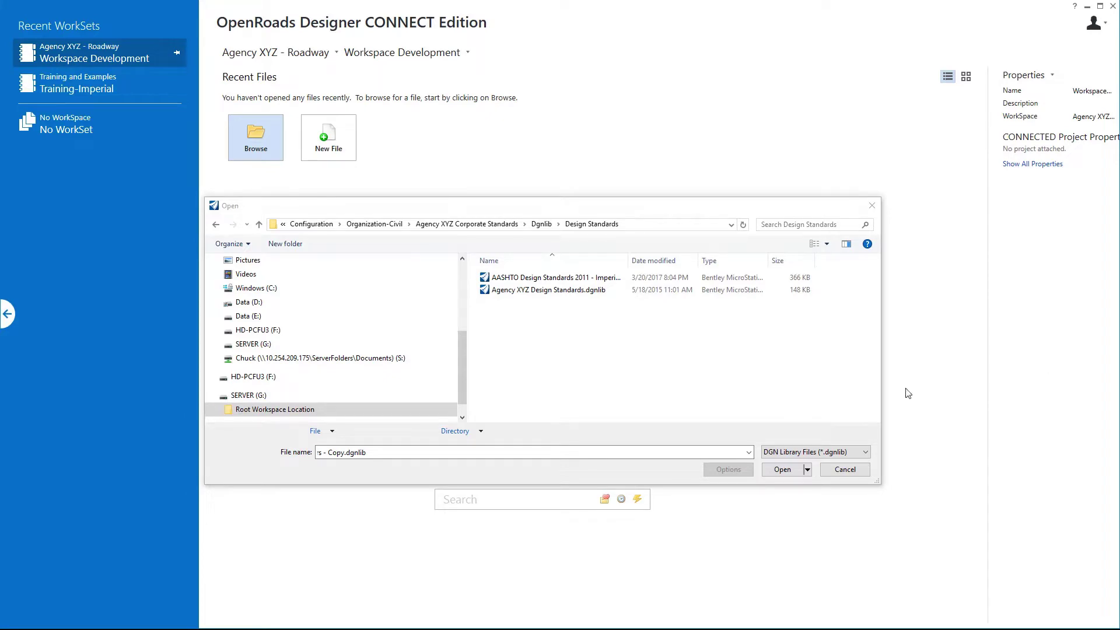
- Open Agency XYZ Design Standards.dgnlib, upgrading its obsolete civil data and using the active WorkSpace and WorkSet
drag(629, 260, 666, 260)
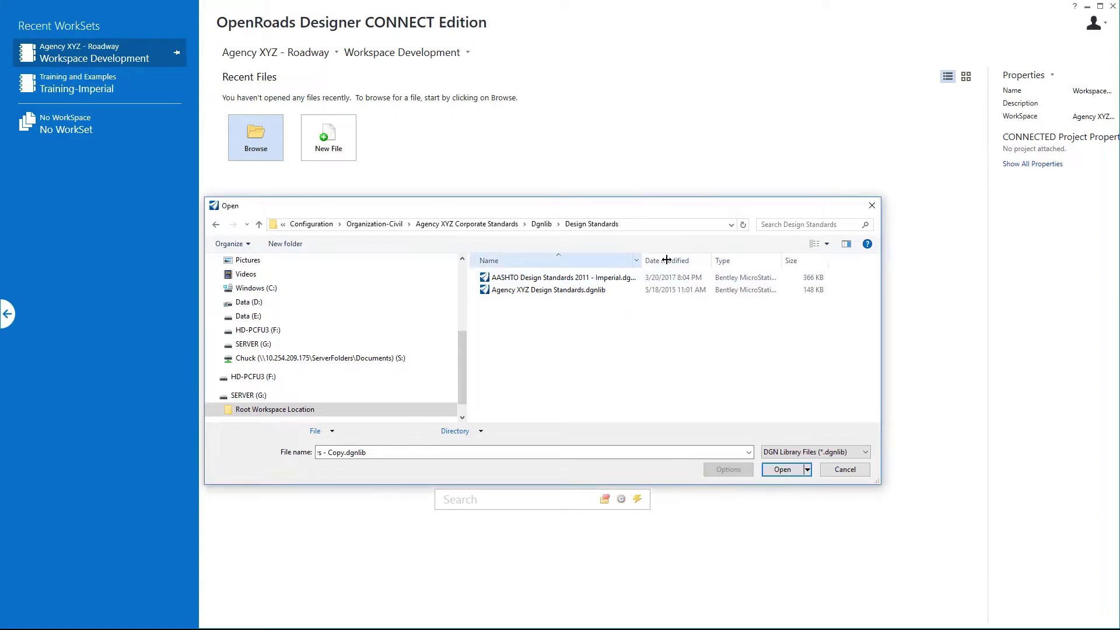
click(605, 291)
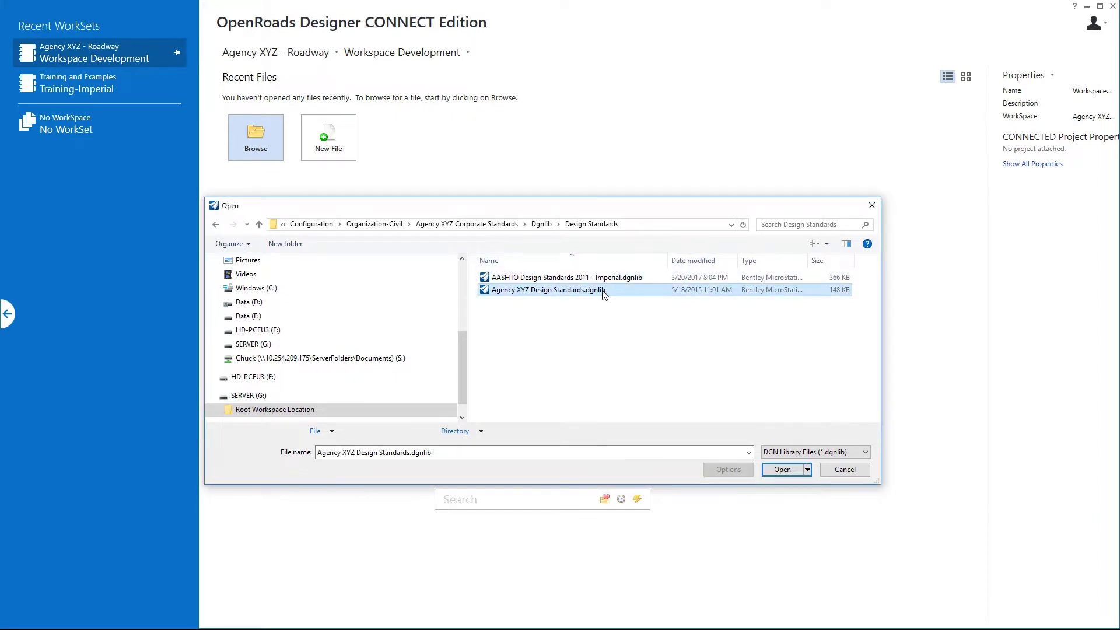
click(774, 470)
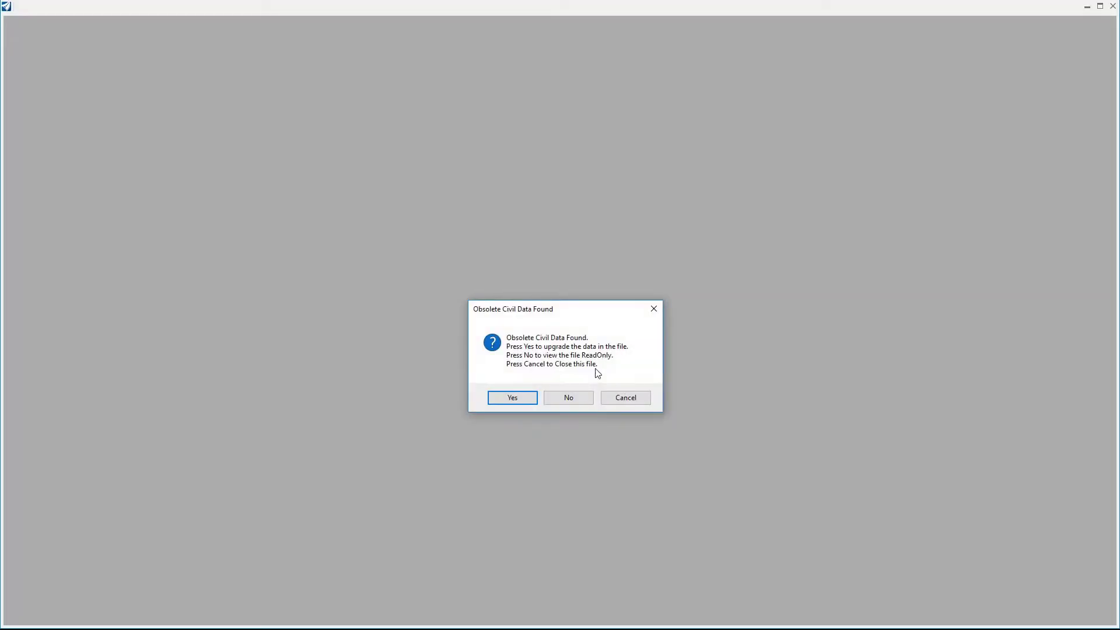
click(519, 398)
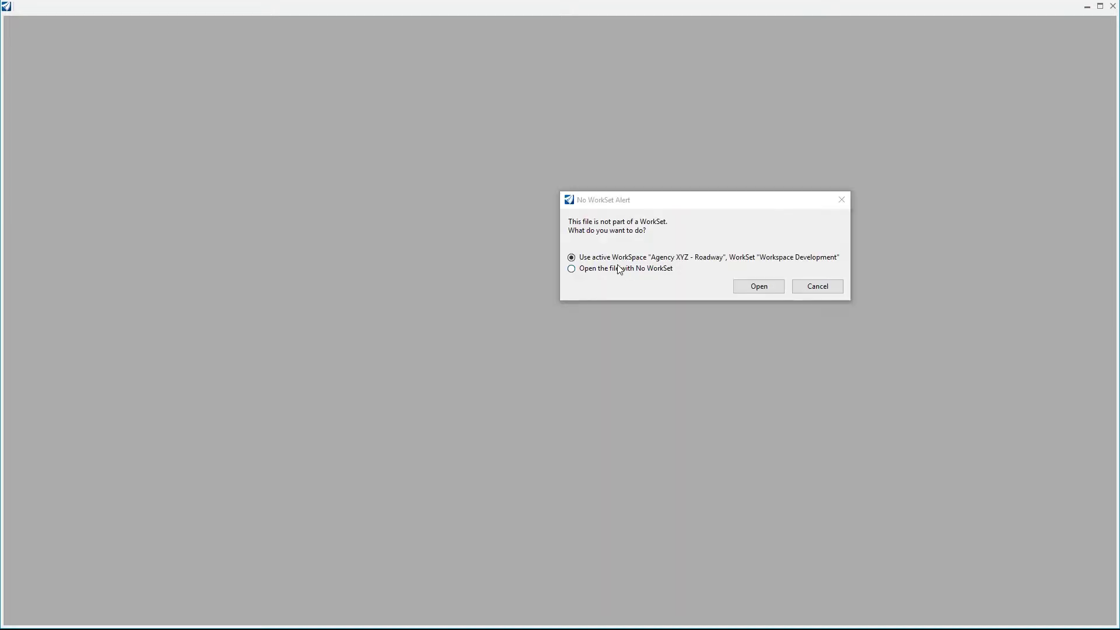
click(758, 286)
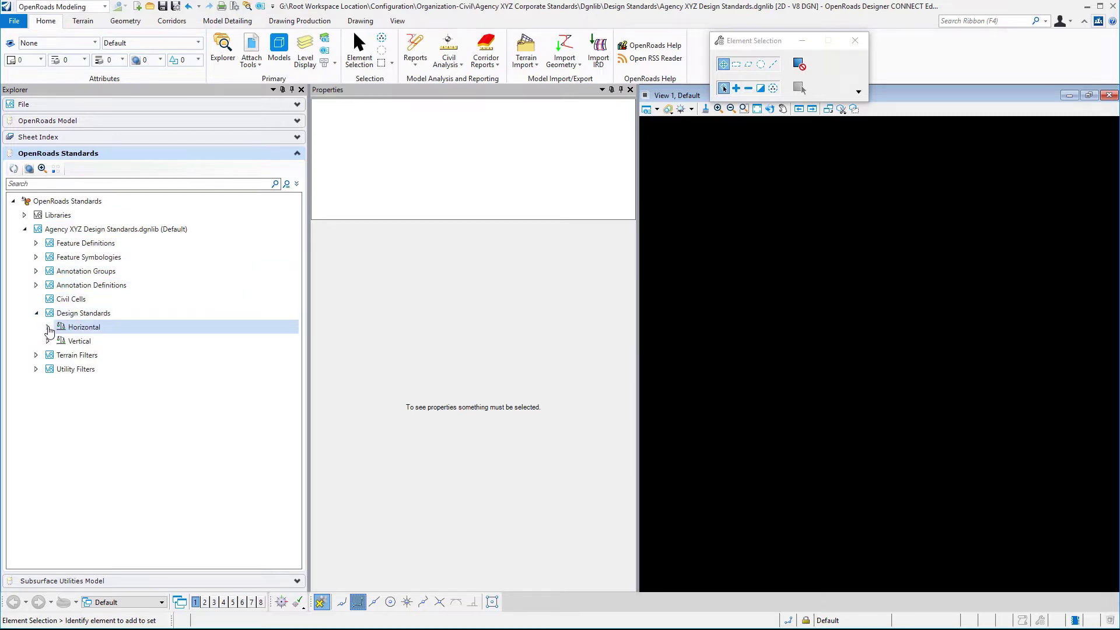
- Examine the properties of the 50 MPH design standard under Horizontal, 2 Lane, 10% Super
click(48, 327)
click(59, 341)
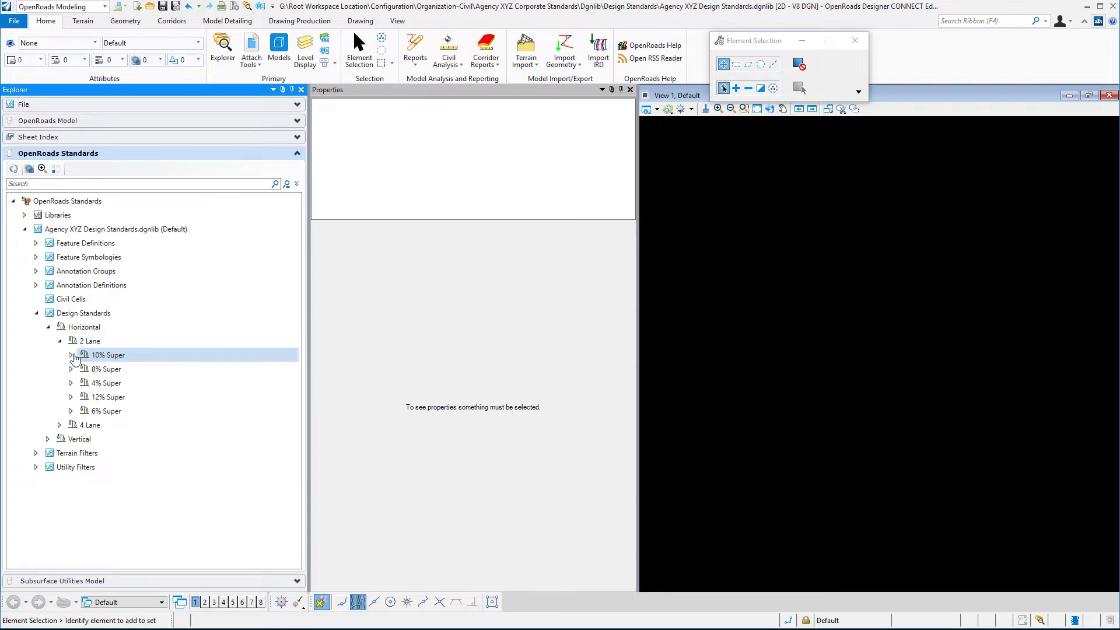
click(71, 355)
click(116, 370)
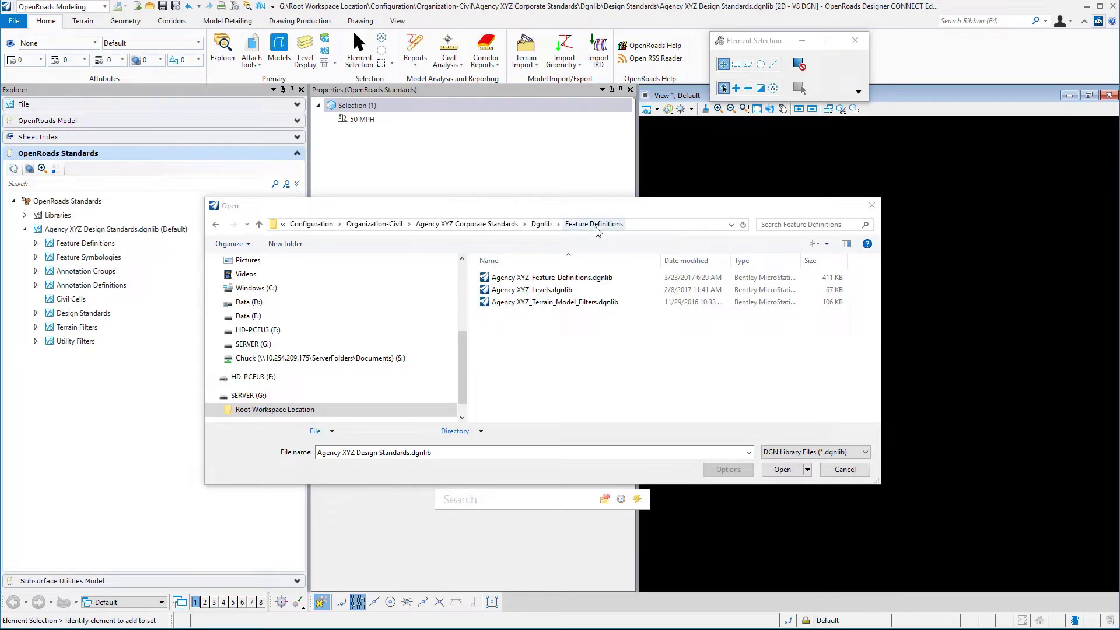
- Open Agency XYZ_Terrain_Model_Filters.dgnlib from the Feature Definitions folder and upgrade its obsolete civil data
click(539, 303)
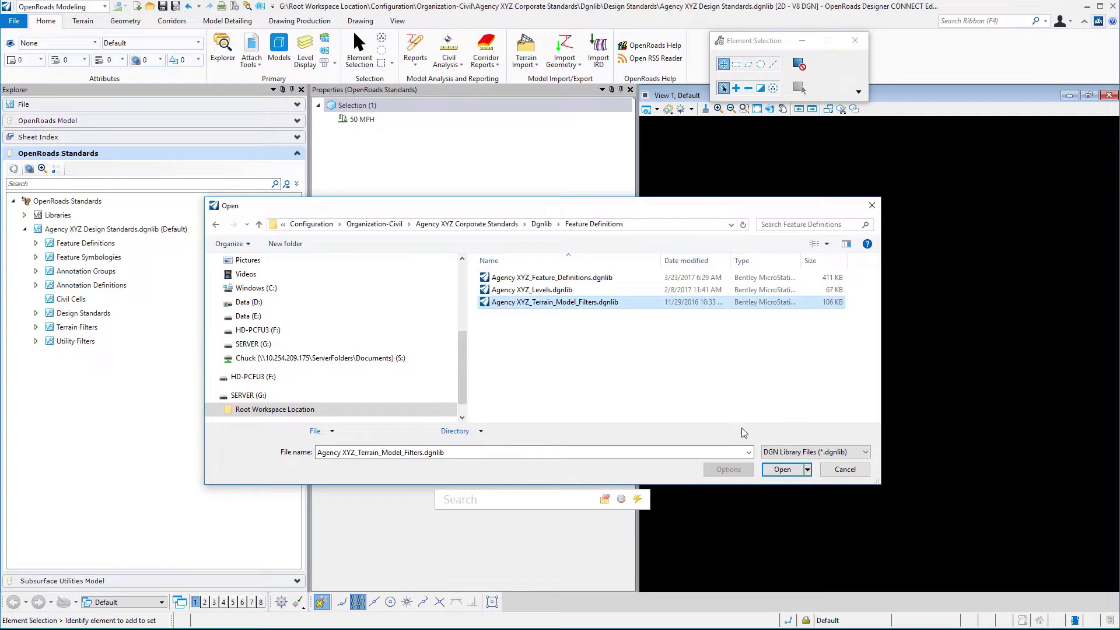
click(783, 470)
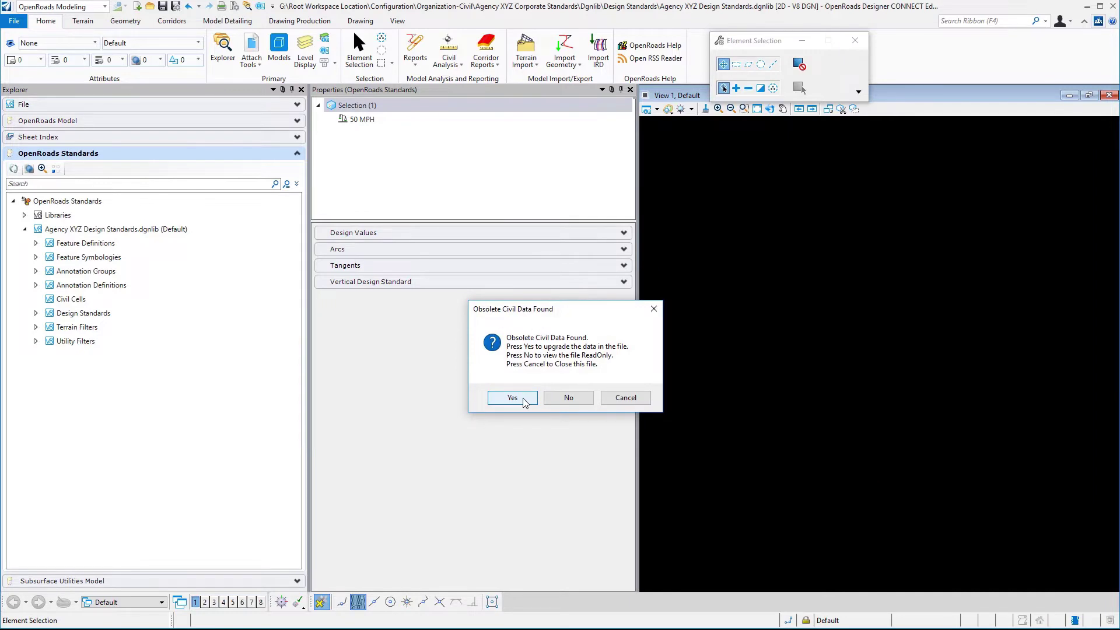
click(512, 399)
- Examine the Terrain Filter Groups and Terrain Filters stored in the terrain model filters library
click(13, 201)
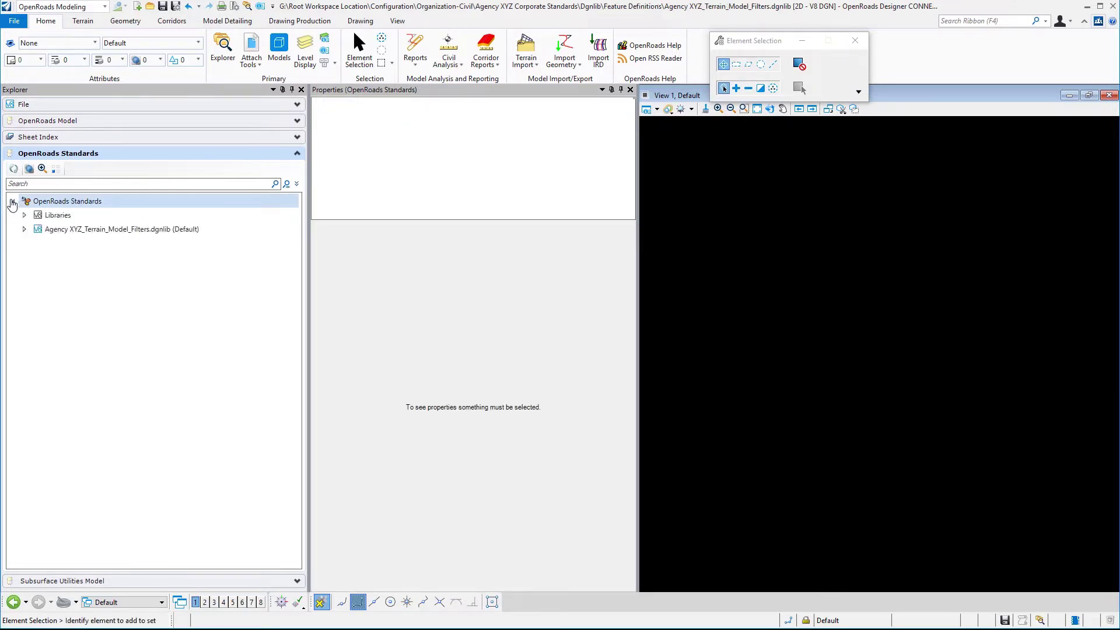
click(24, 229)
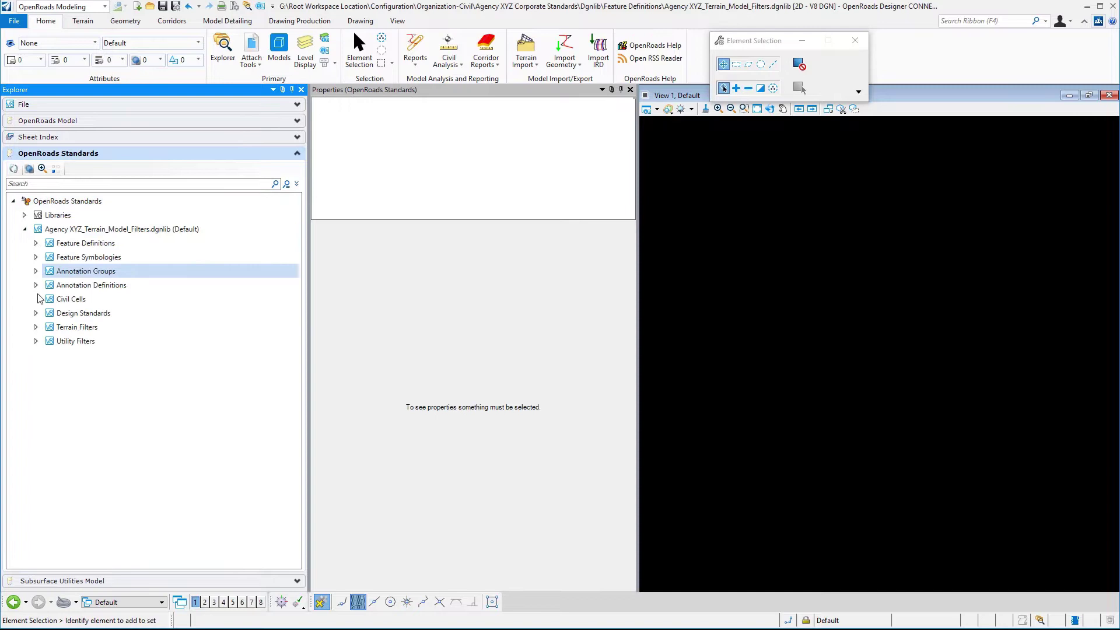
click(36, 327)
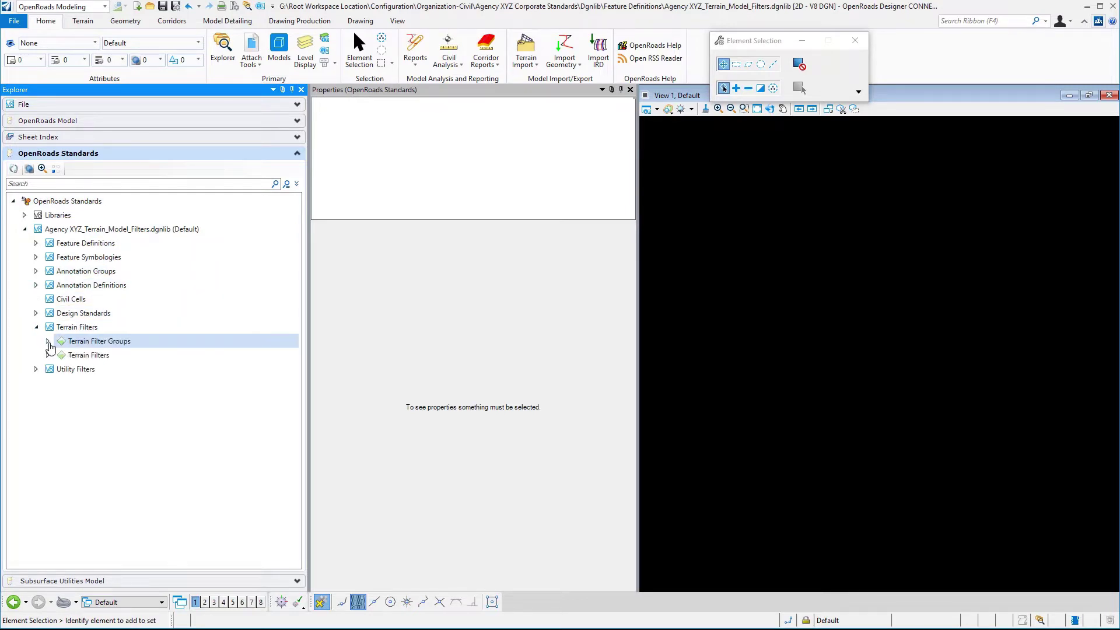
click(48, 343)
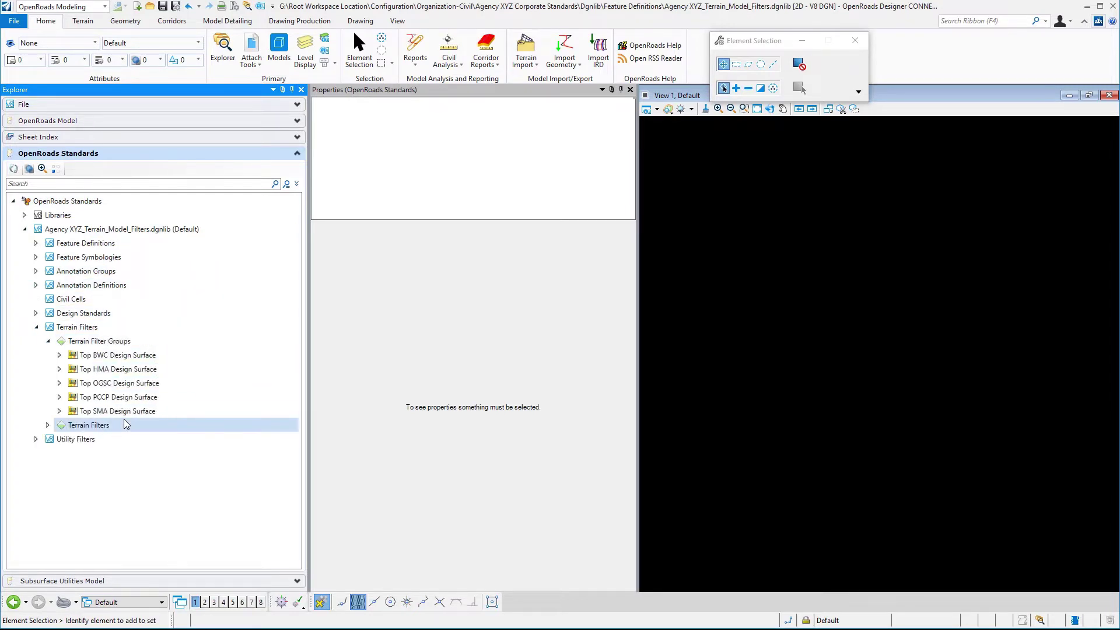
click(47, 425)
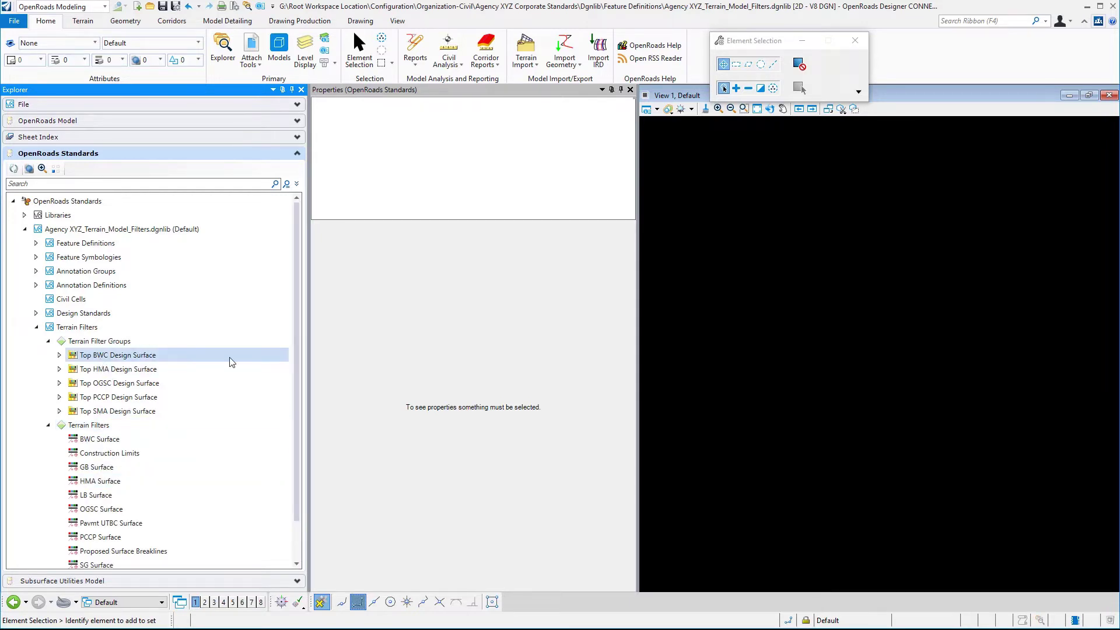
- Open Agency XYZ_Feature_Definitions.dgnlib and upgrade its obsolete civil data
click(150, 7)
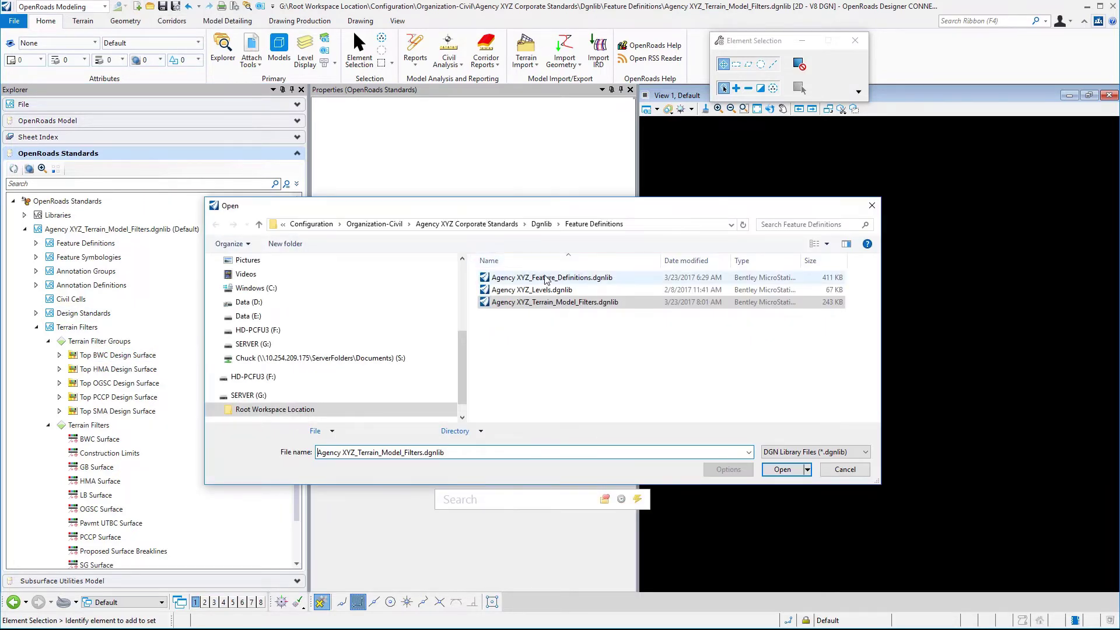
click(547, 278)
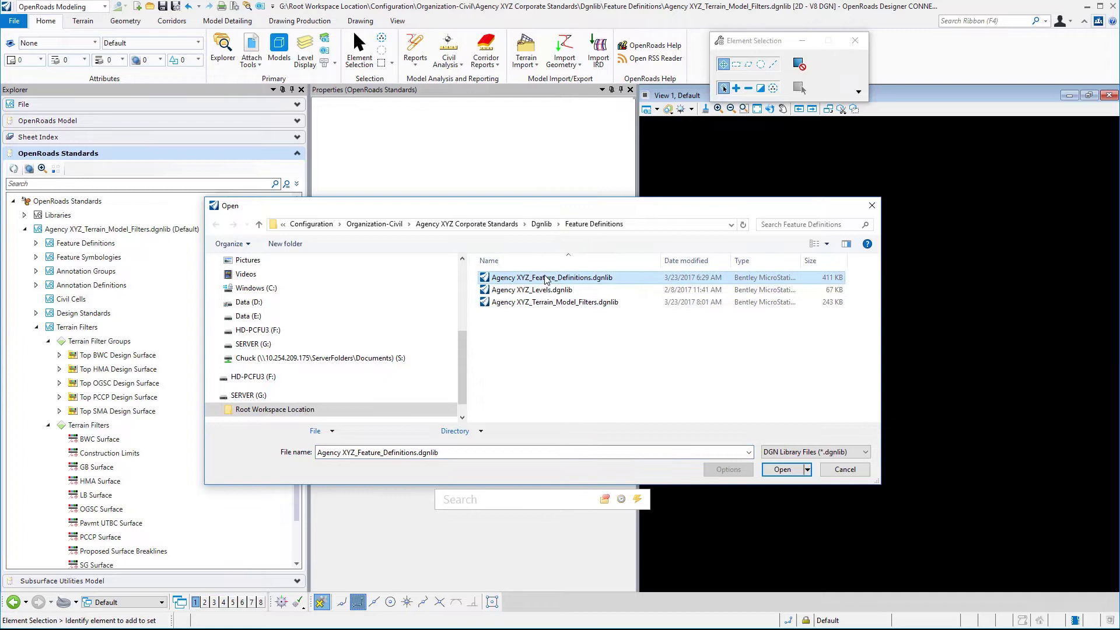
click(782, 470)
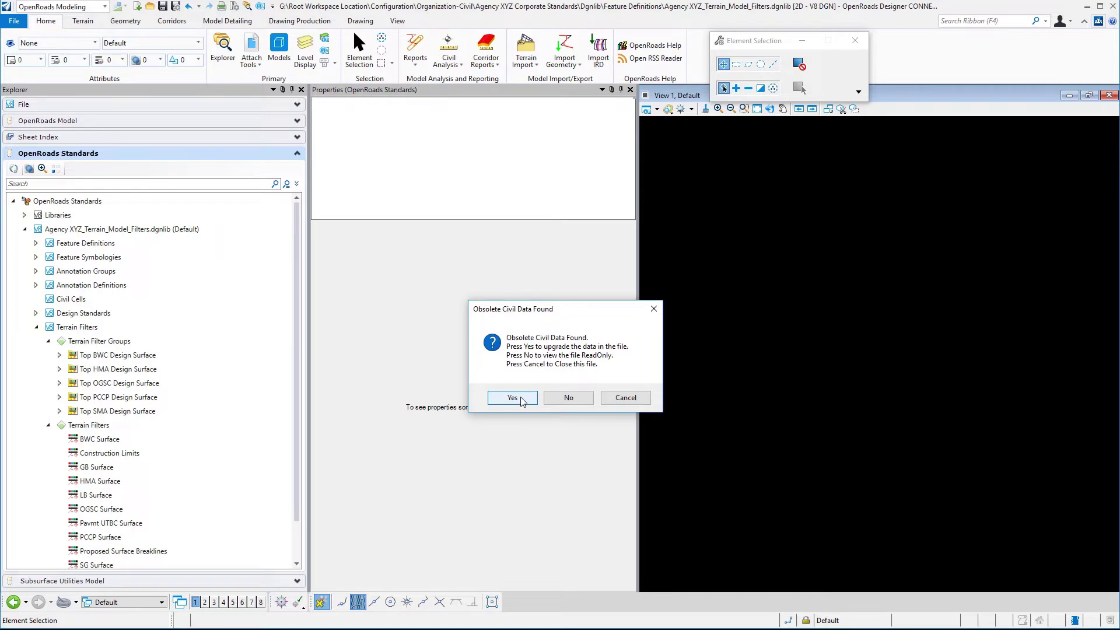
click(512, 398)
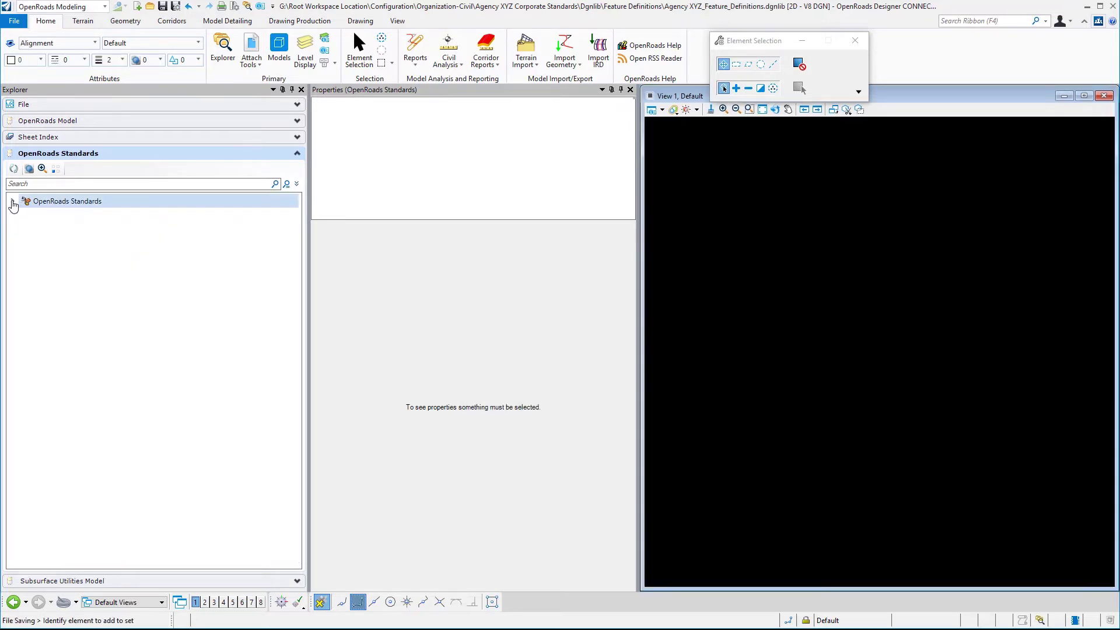
- Examine the Surface node and the separate Components category's Proposed subcategories within the library's Feature Symbologies
click(26, 229)
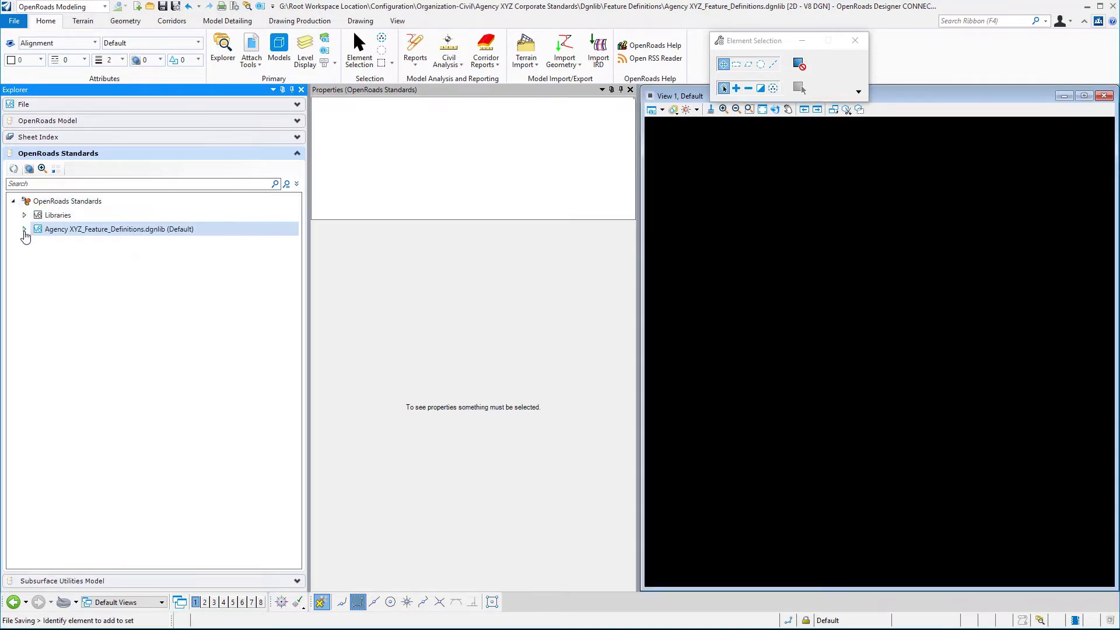
click(25, 230)
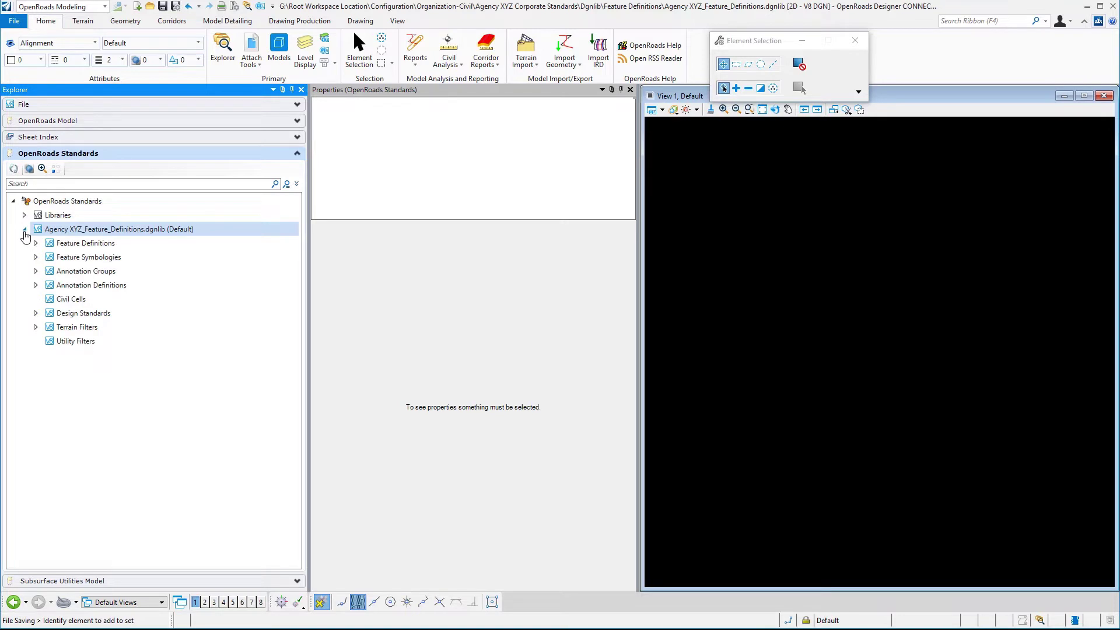
click(36, 257)
click(36, 257)
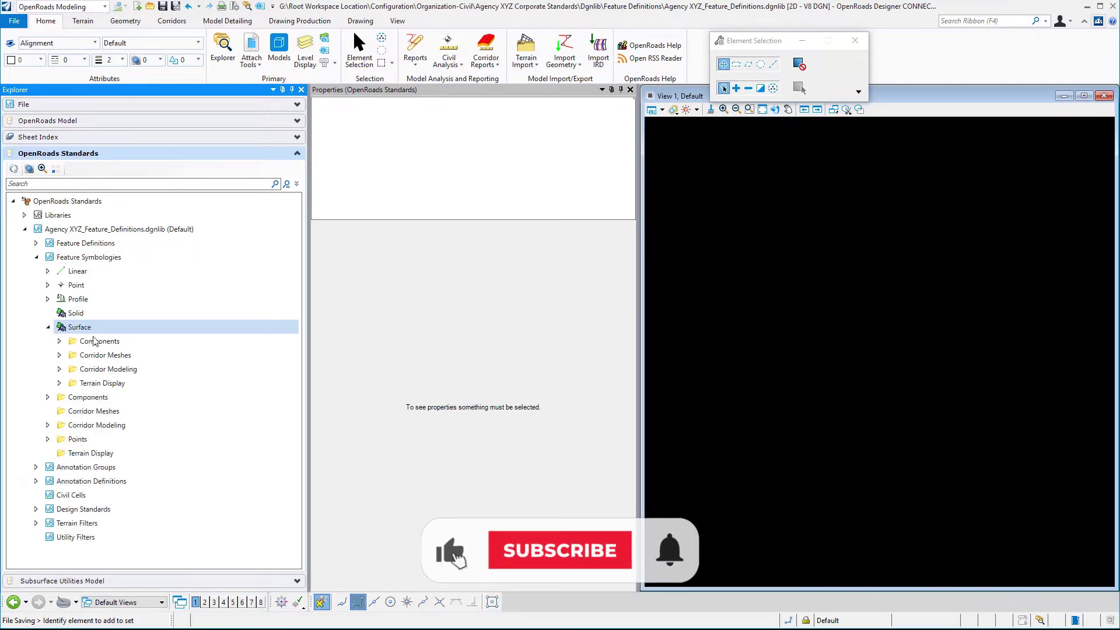
click(48, 327)
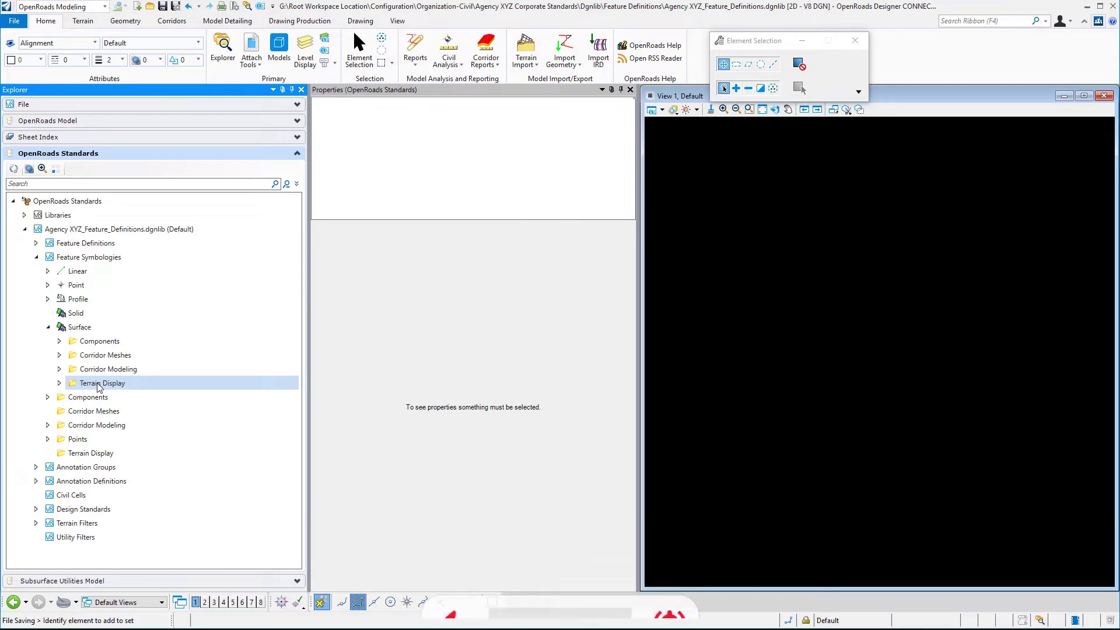
click(47, 399)
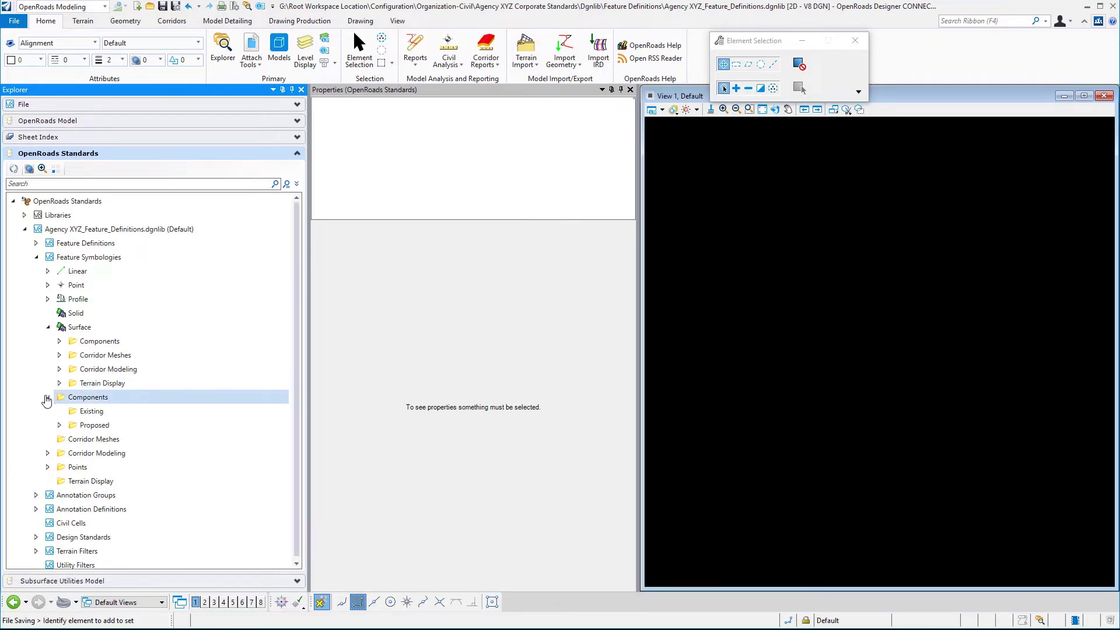
double_click(91, 425)
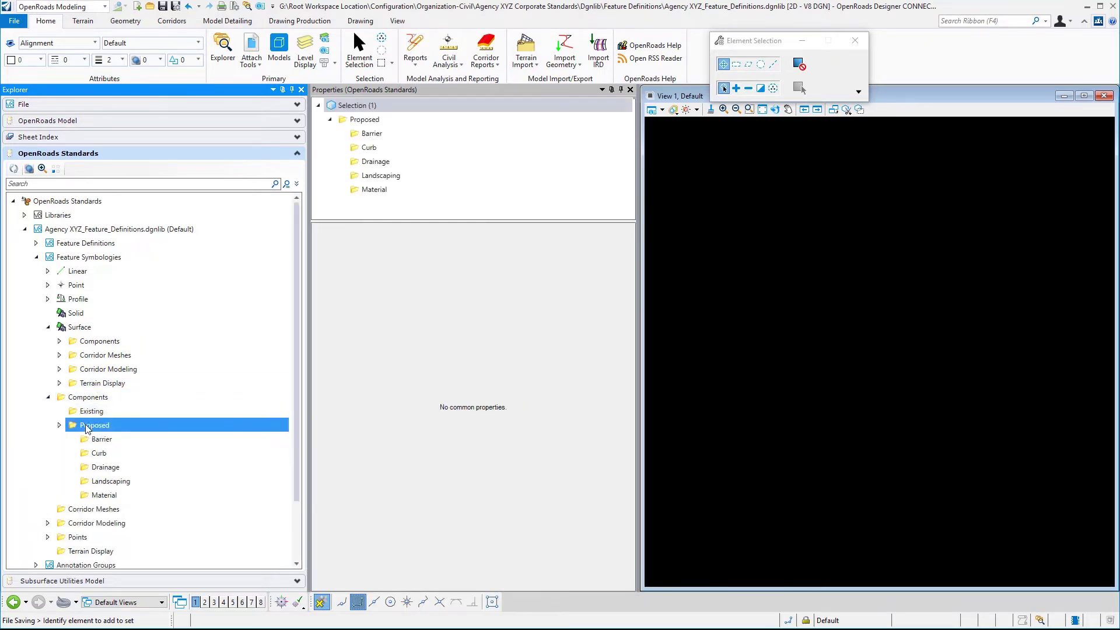
click(47, 398)
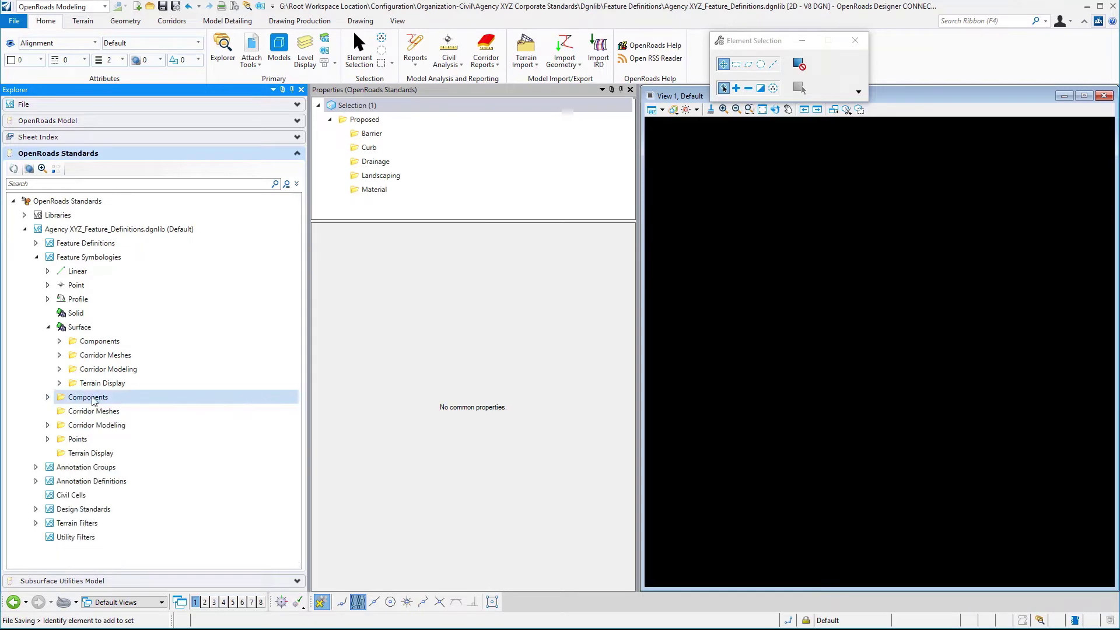
- Delete the Components and Corridor Meshes categories located directly under Feature Symbologies
click(92, 397)
right_click(95, 398)
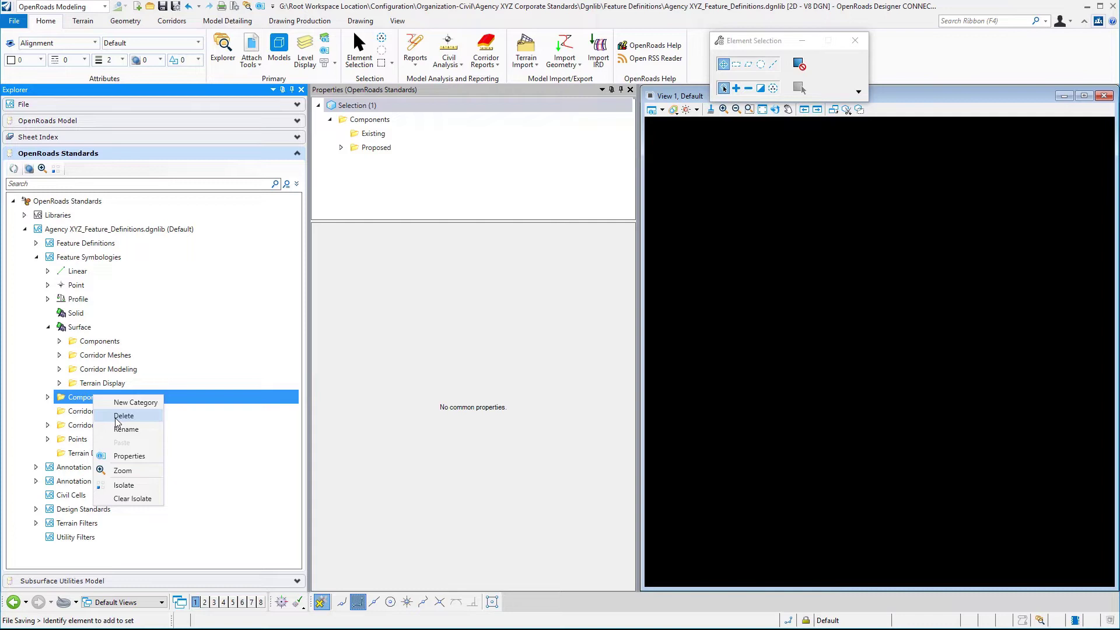
click(116, 416)
click(85, 396)
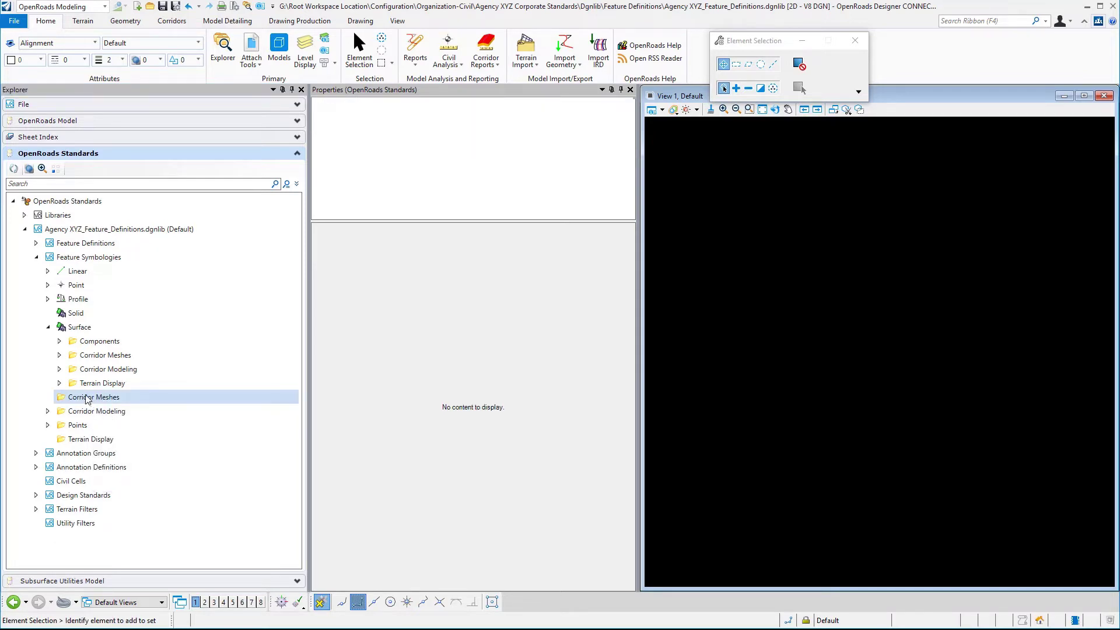
right_click(91, 398)
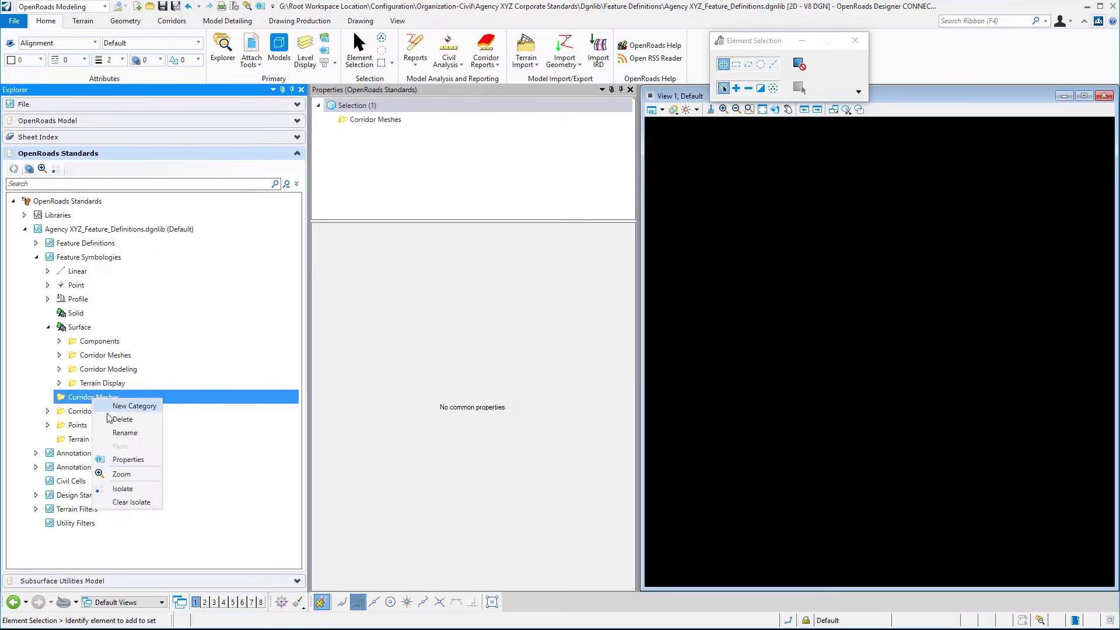
click(110, 420)
- Collapse the Surface node and delete the Corridor Modeling category directly under Feature Symbologies
click(59, 327)
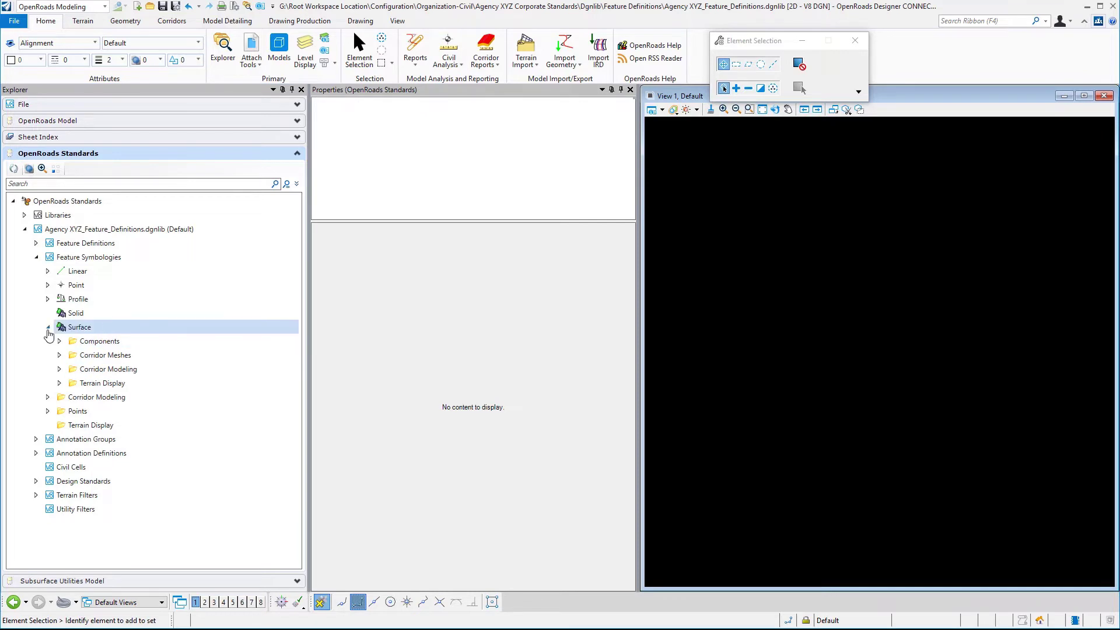
click(48, 327)
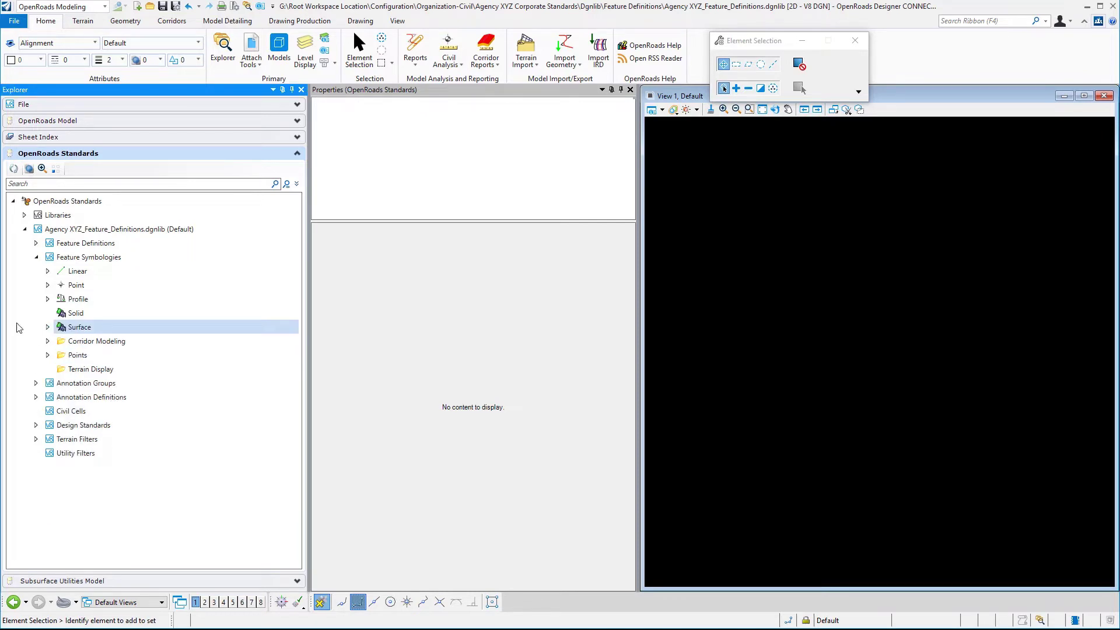
click(78, 299)
click(78, 342)
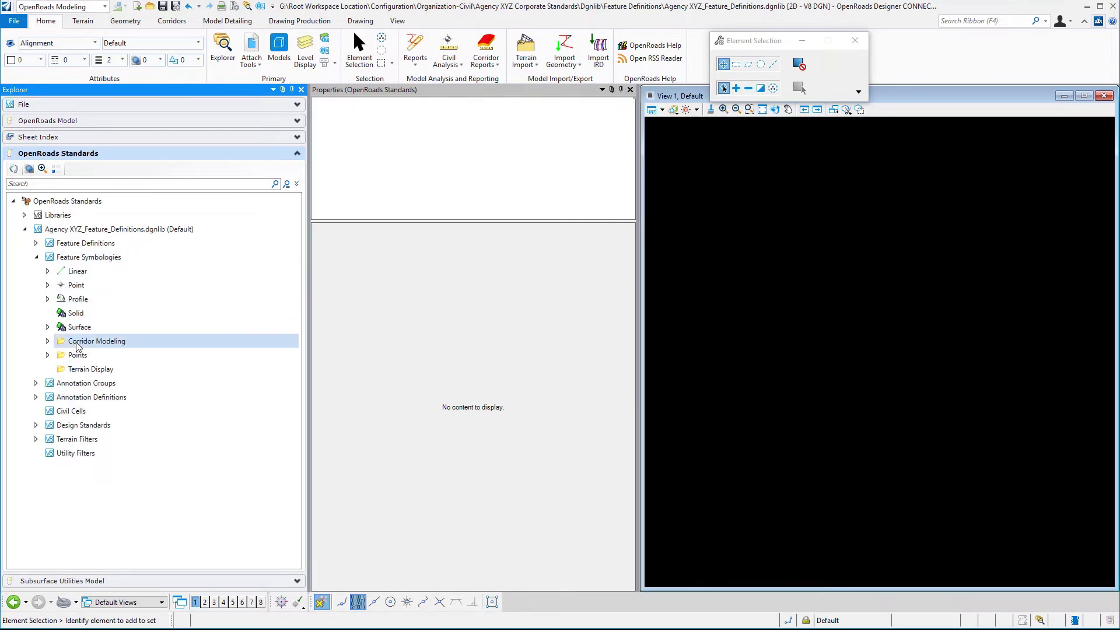
right_click(79, 343)
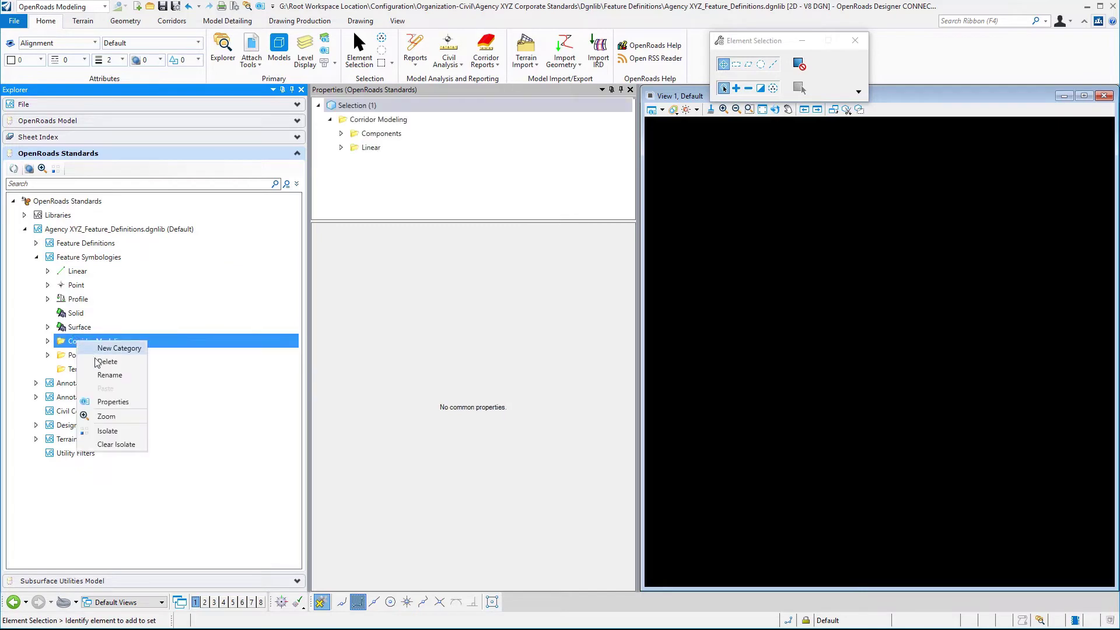
click(98, 362)
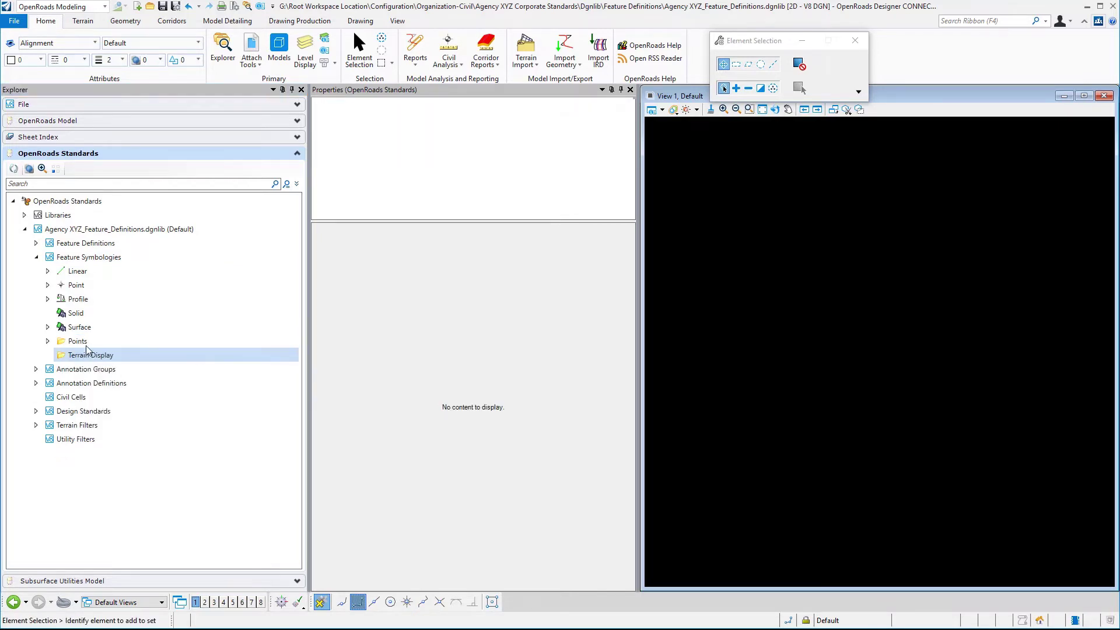
- Delete the Points and Terrain Display categories located directly under Feature Symbologies
click(82, 341)
right_click(83, 344)
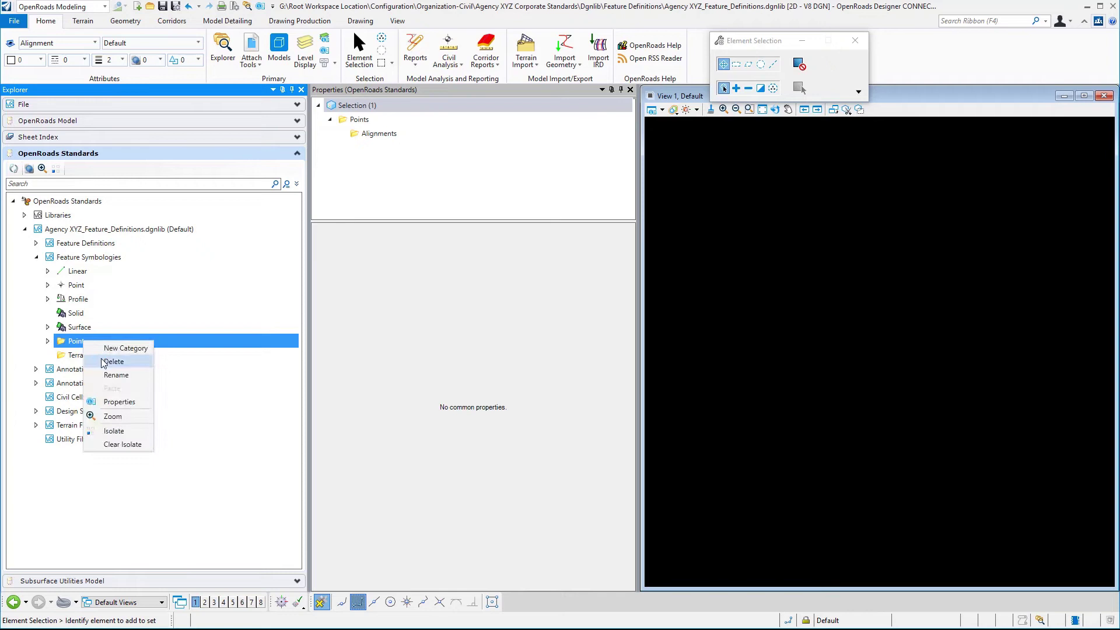
click(101, 362)
click(88, 342)
right_click(94, 343)
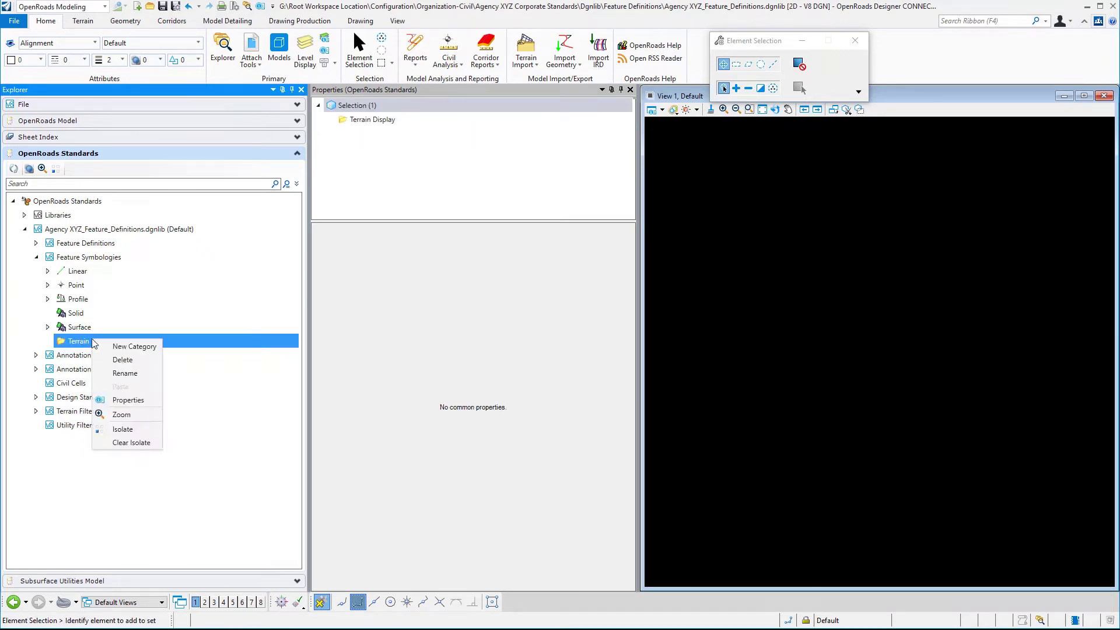
click(107, 360)
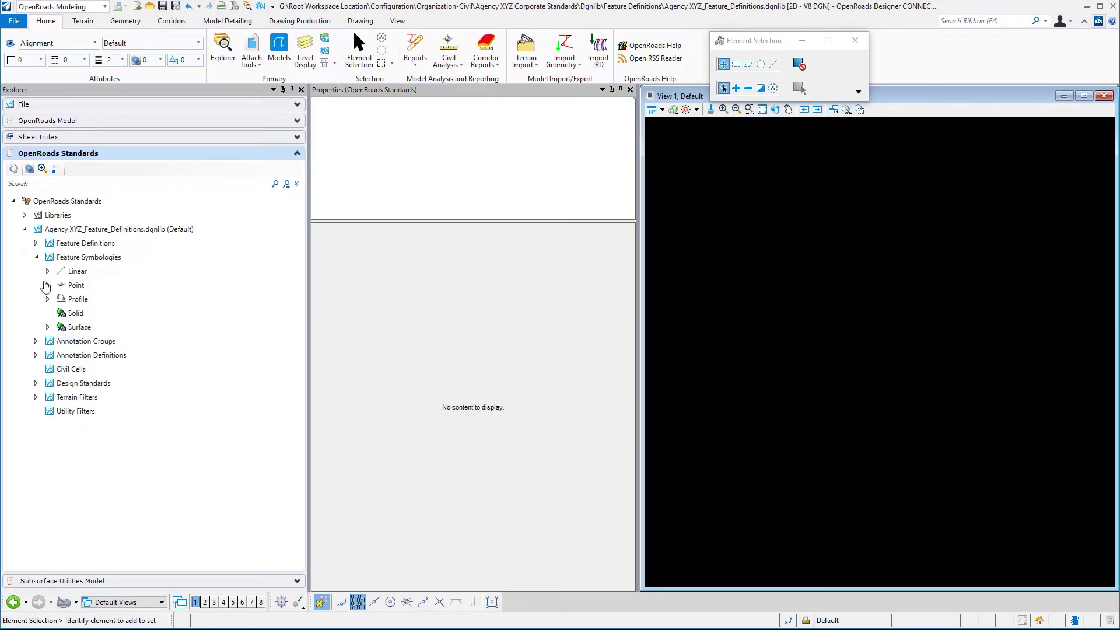
- Inspect the properties of the Surface-Exist1 terrain feature definition under Components, Existing
click(37, 243)
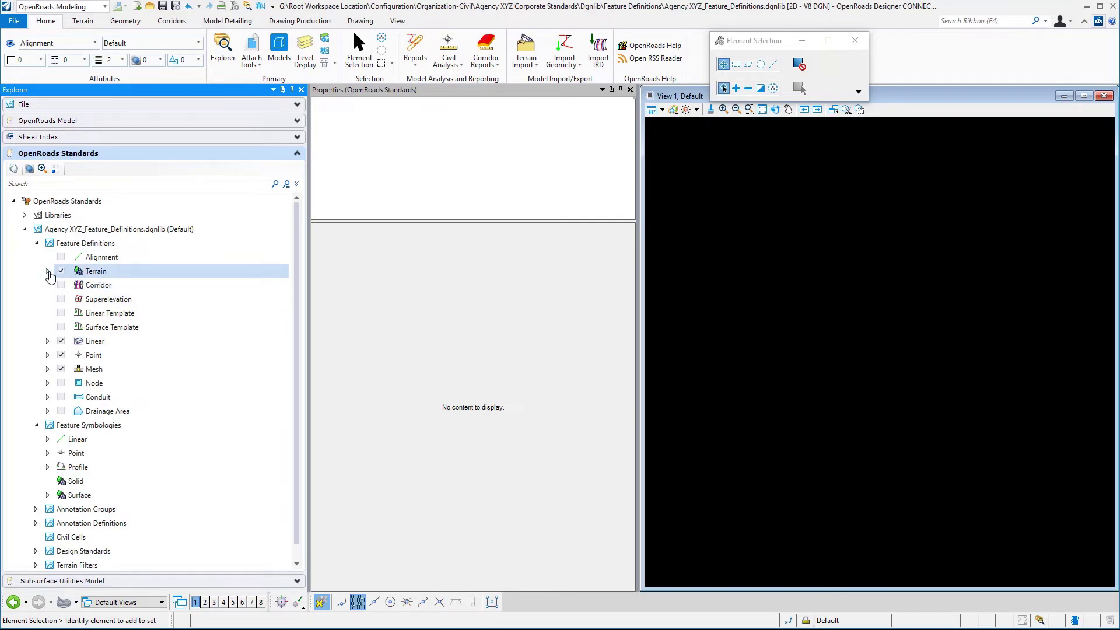
click(49, 271)
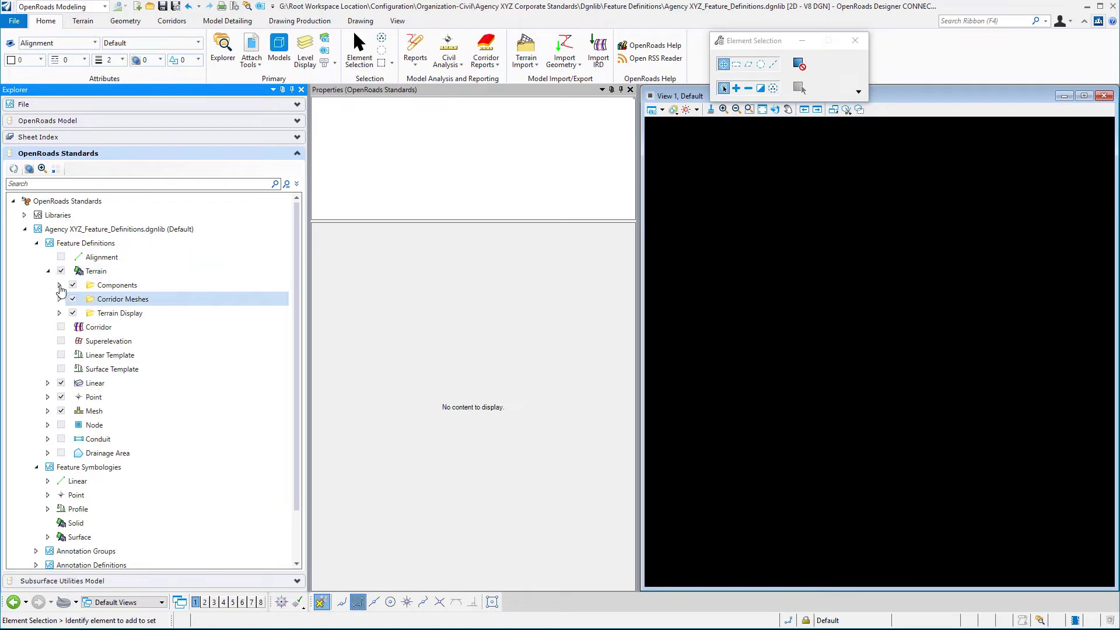
click(59, 285)
click(71, 299)
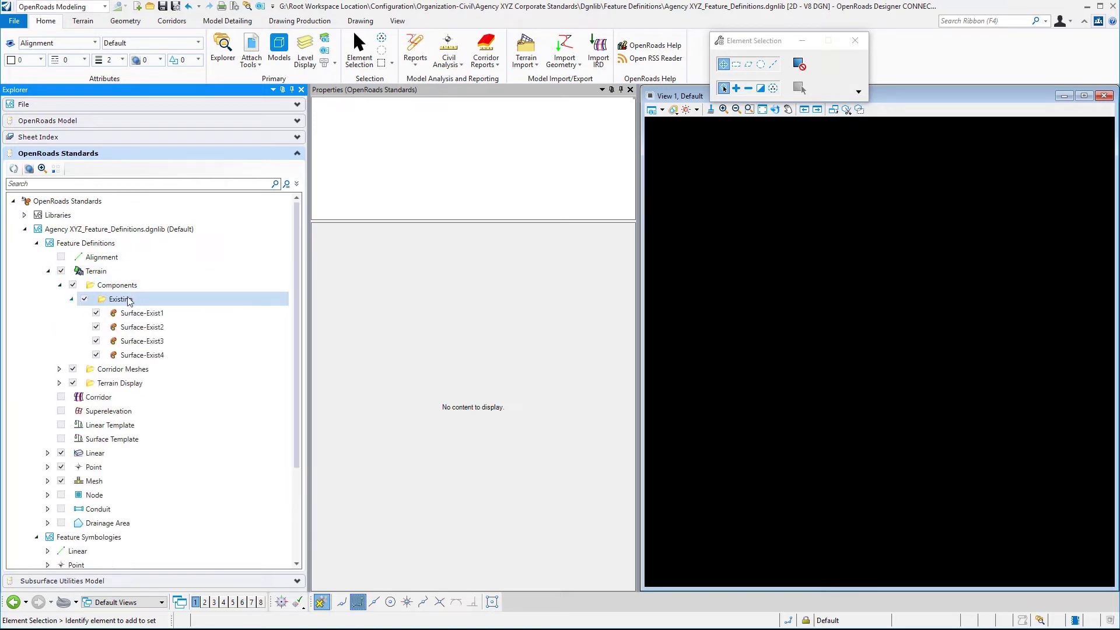
click(131, 313)
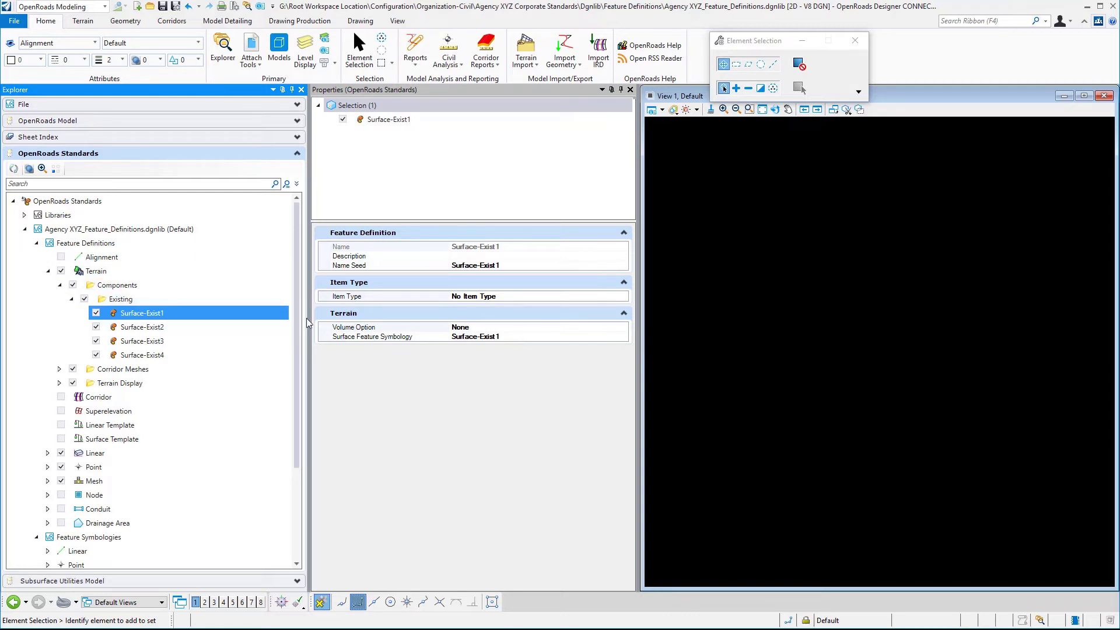
- Inspect the profile and 3D element templates of the Surface-Exist1 surface feature symbology under Components, Existing
scroll(262, 350, down, 3)
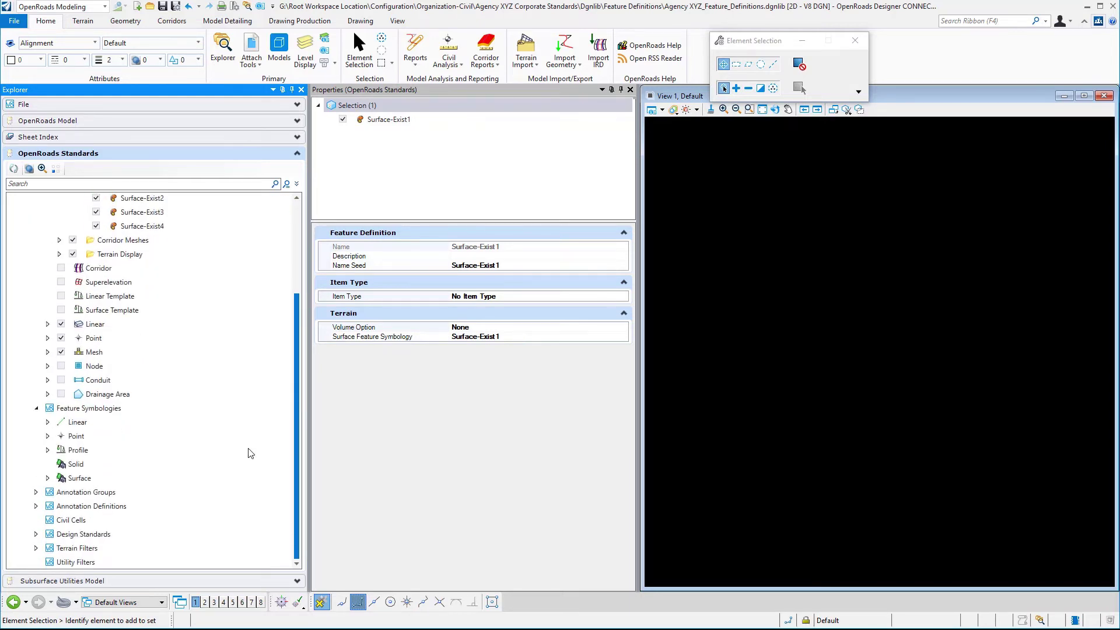
click(48, 479)
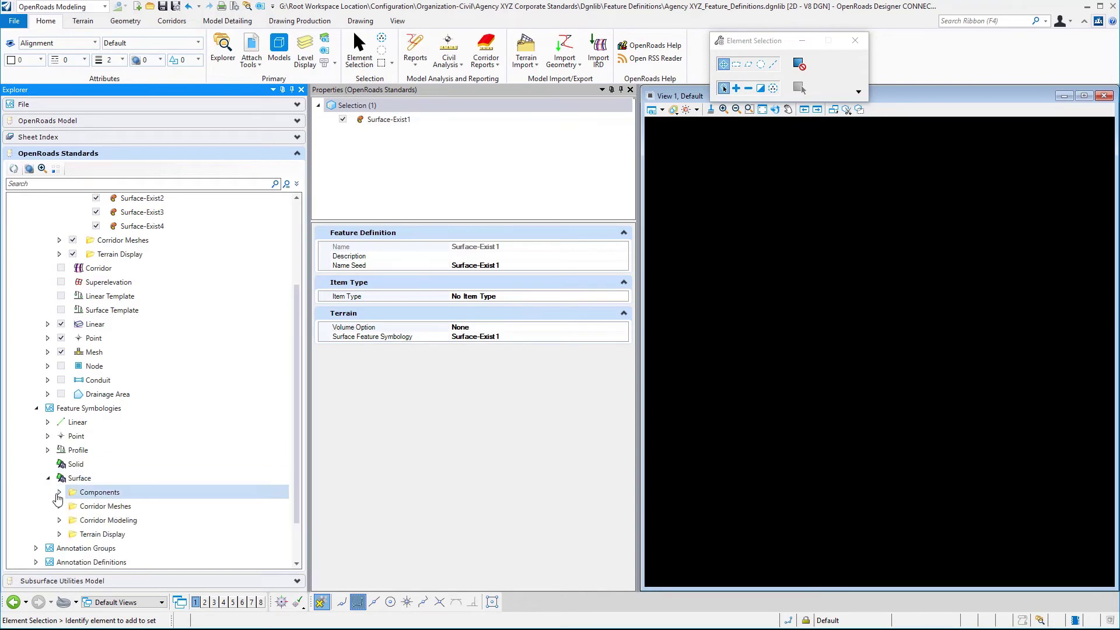
scroll(122, 439, up, 3)
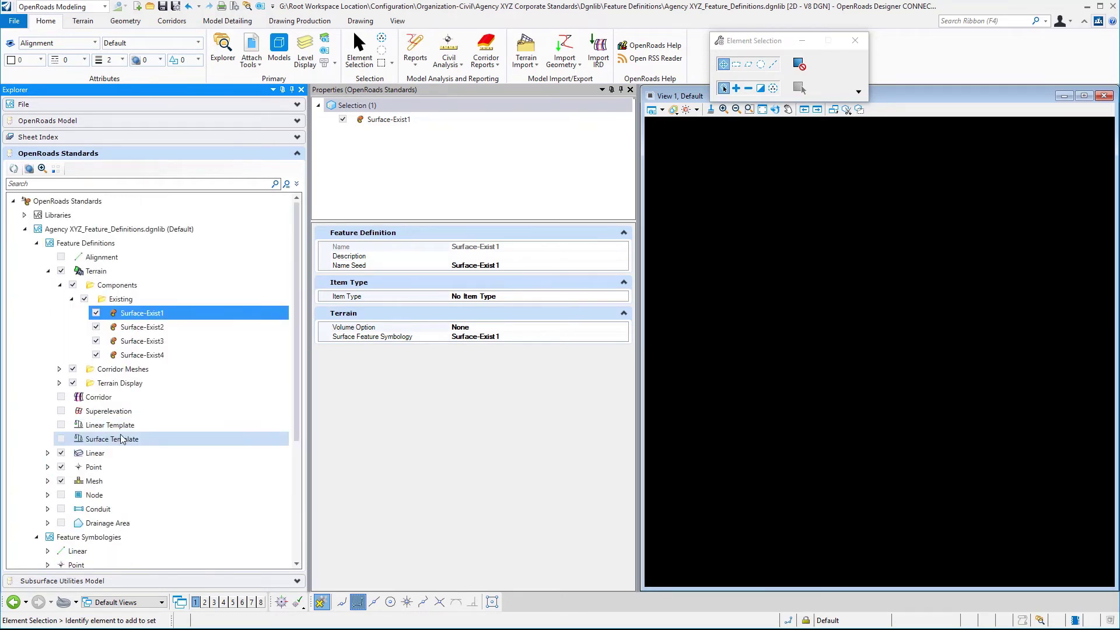
scroll(122, 439, down, 4)
click(59, 437)
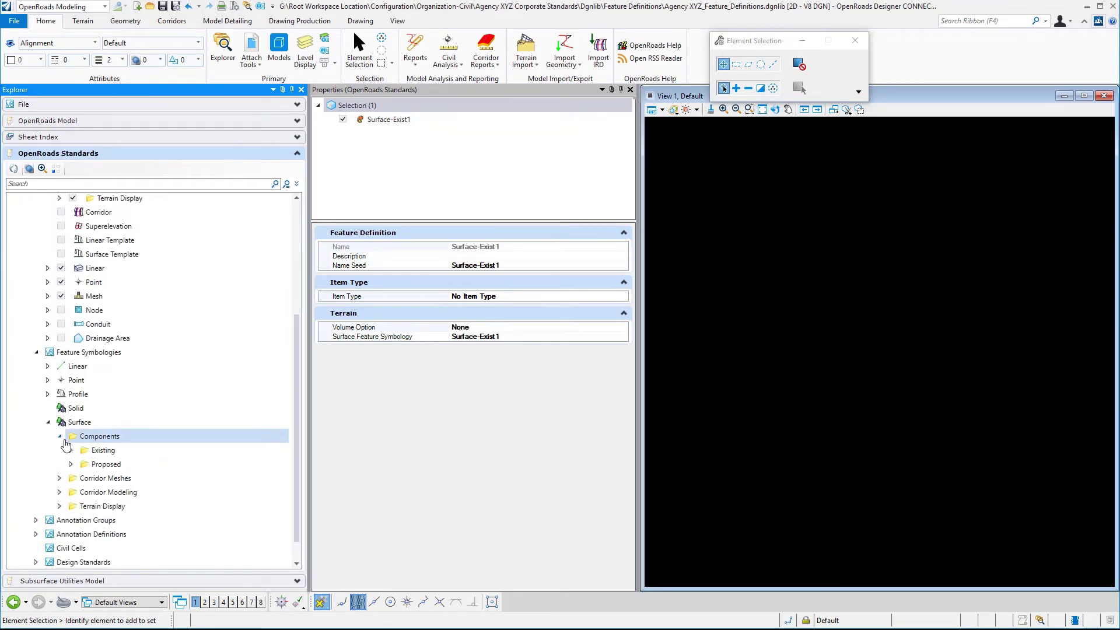
click(71, 450)
click(126, 467)
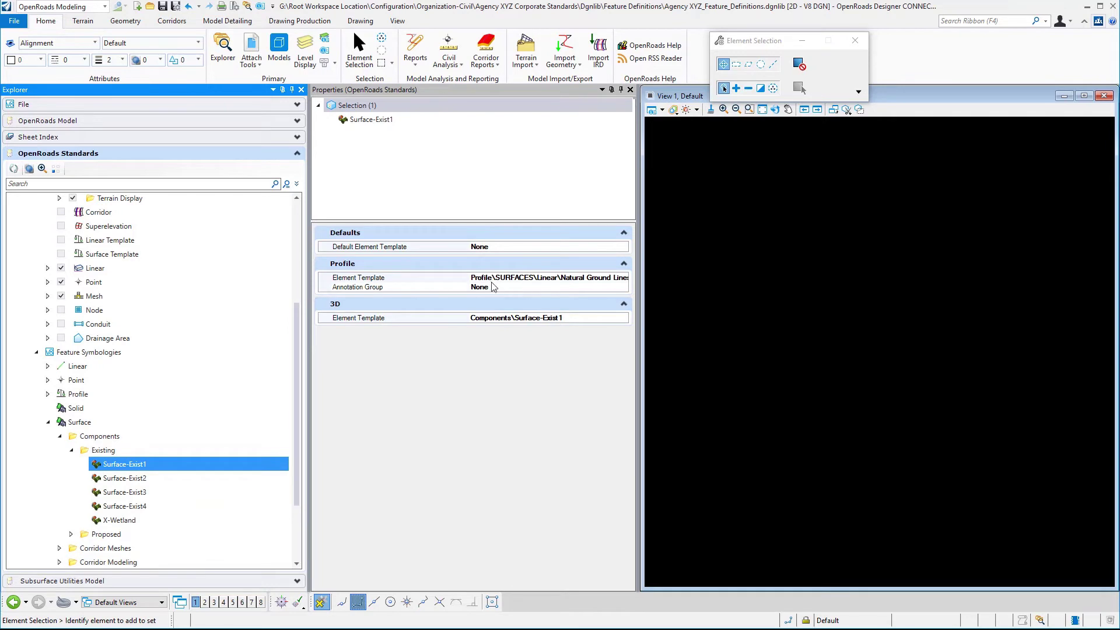
click(465, 278)
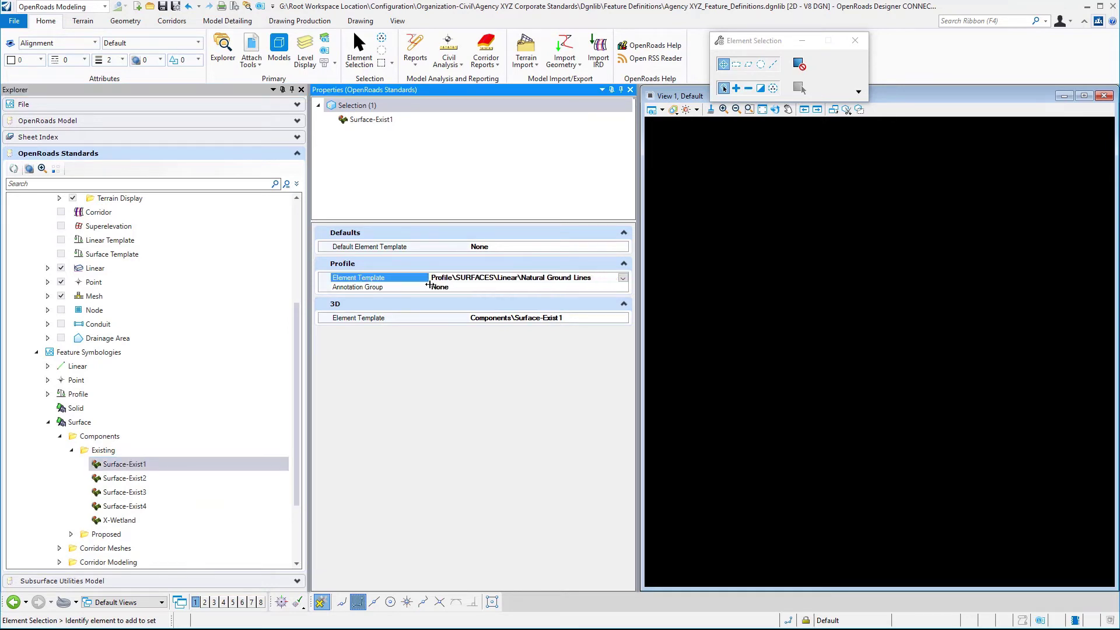
click(468, 318)
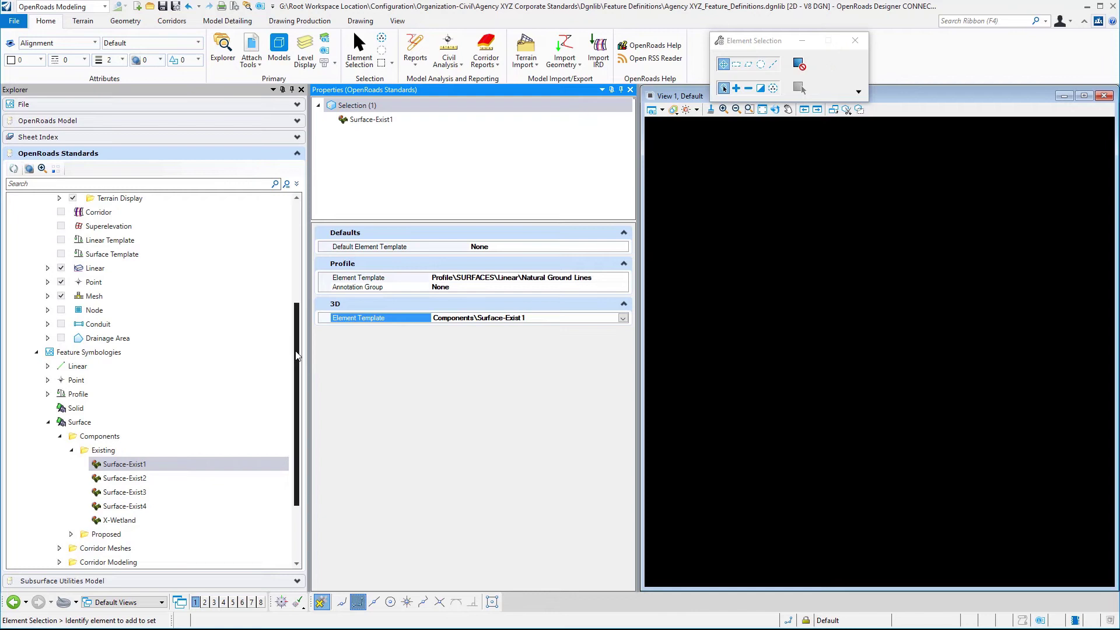
- Collapse the Terrain definitions and inspect the properties of the linear feature definition Alignment_Major, then collapse the Linear definitions
drag(297, 355, 297, 254)
click(54, 274)
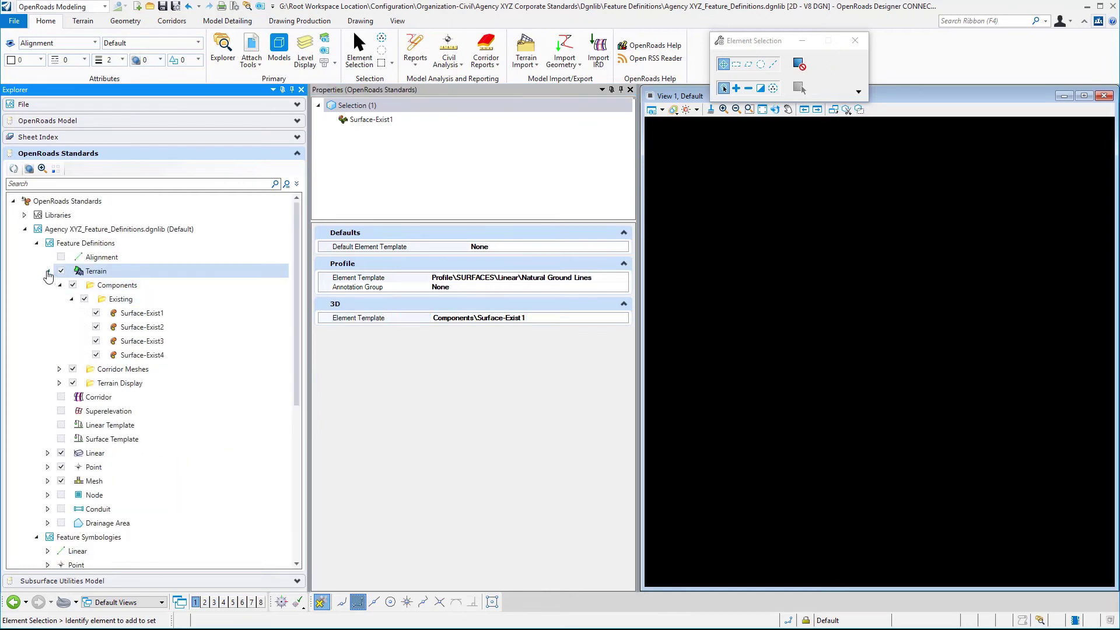
click(47, 271)
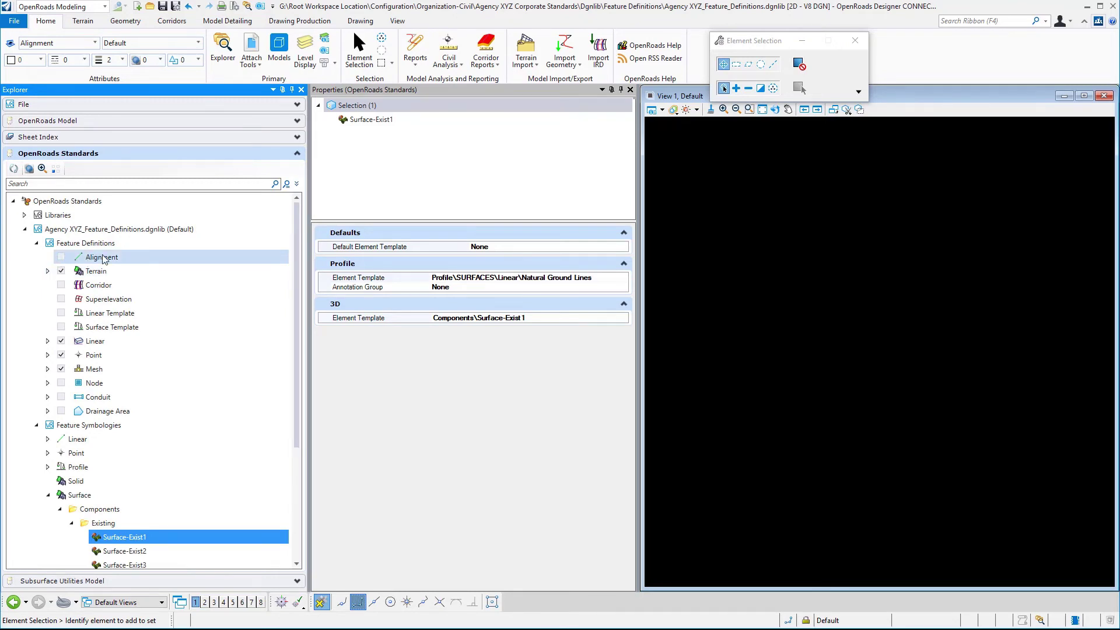
click(48, 341)
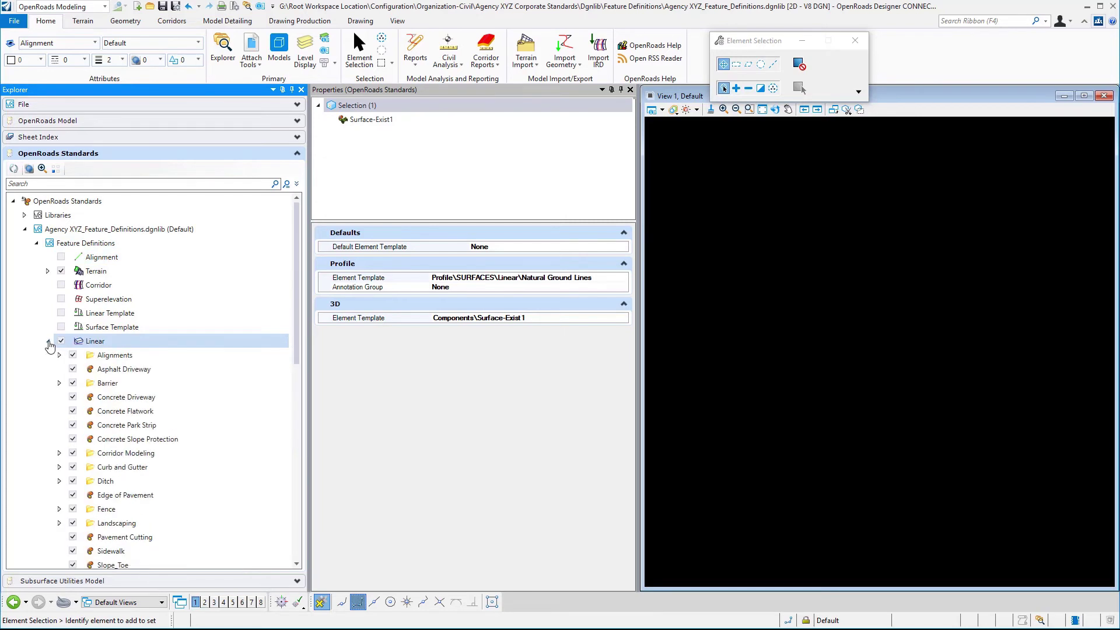
click(59, 354)
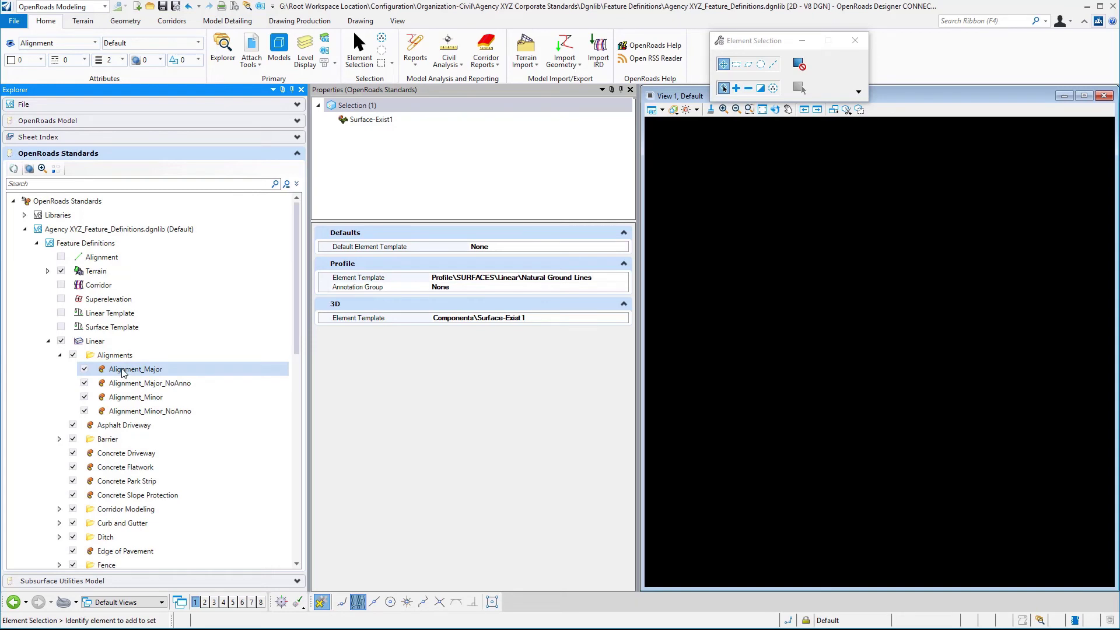
click(123, 371)
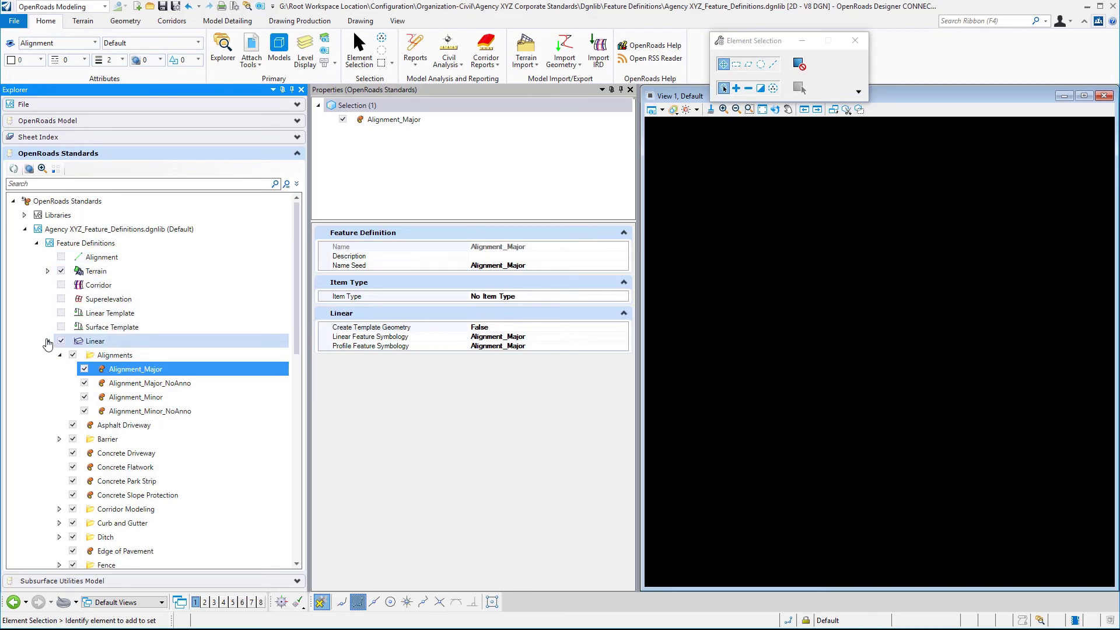
click(47, 342)
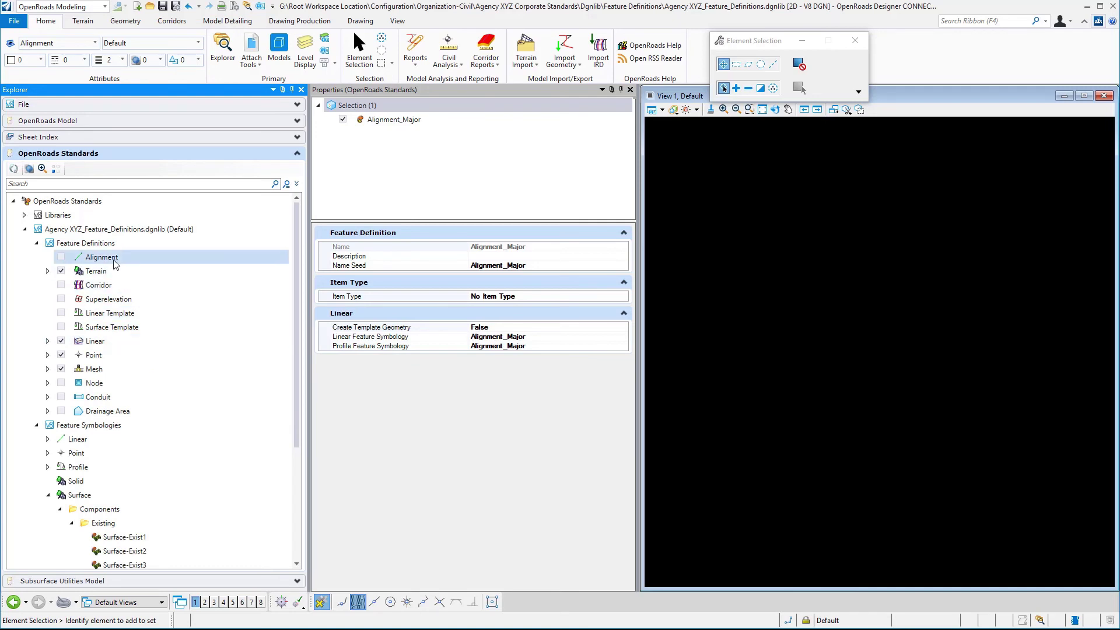